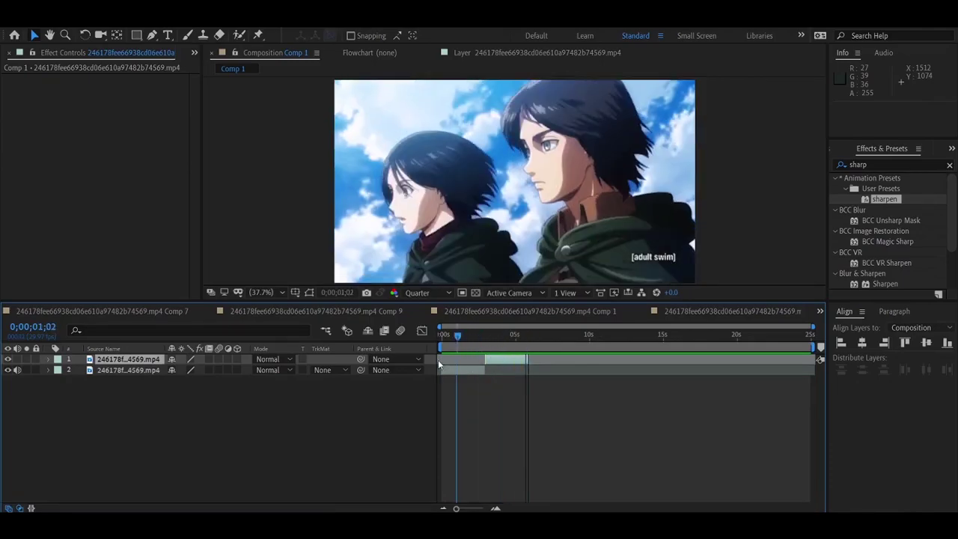
Step: Precompose the first clip with all attributes into Comp 11, then open it and scrub its frames
{"action": "left_click", "coordinate": [459, 373]}
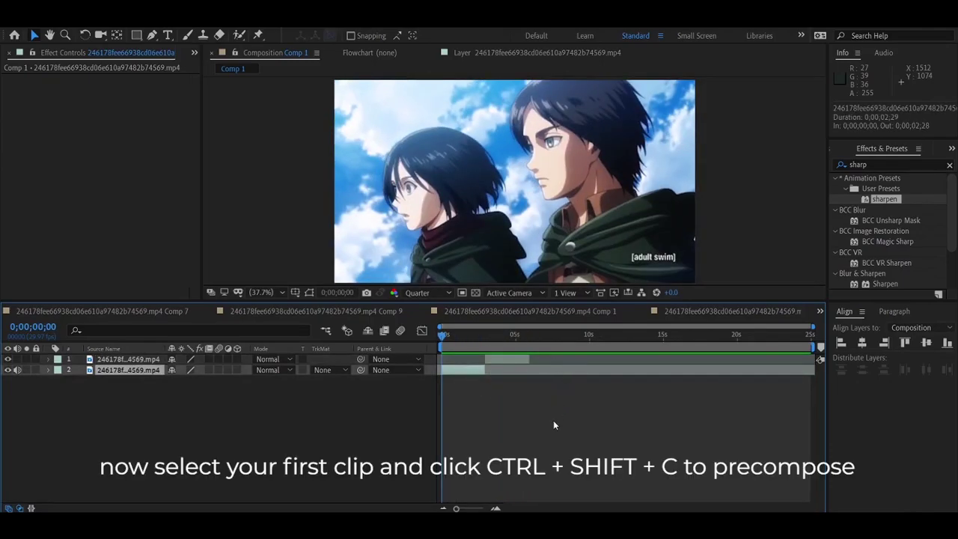
{"action": "key", "text": "ctrl+shift+c"}
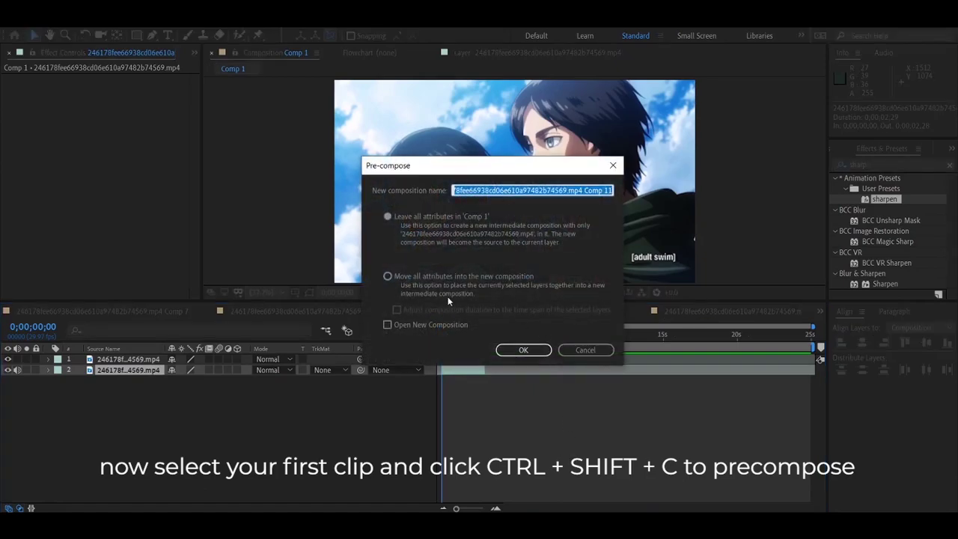
{"action": "left_click", "coordinate": [448, 277]}
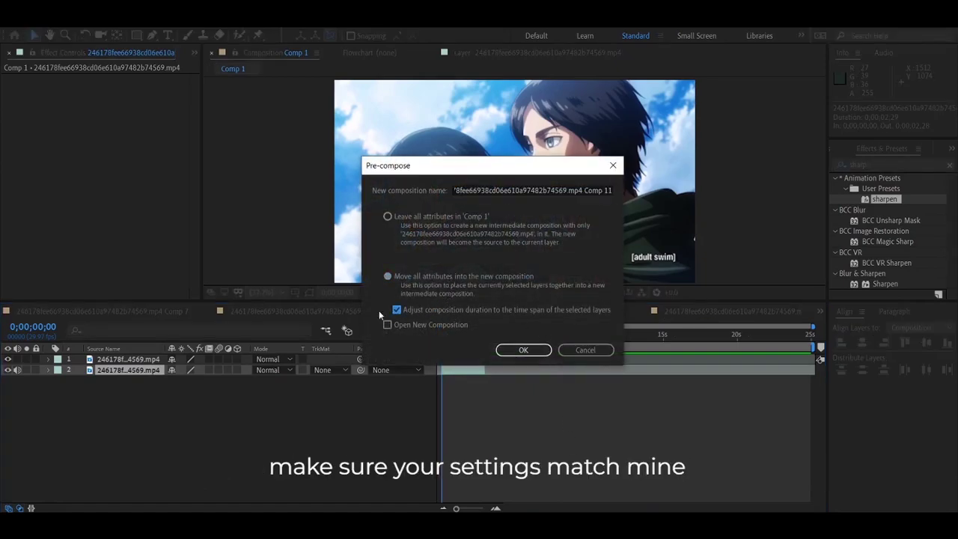
{"action": "left_click", "coordinate": [520, 351]}
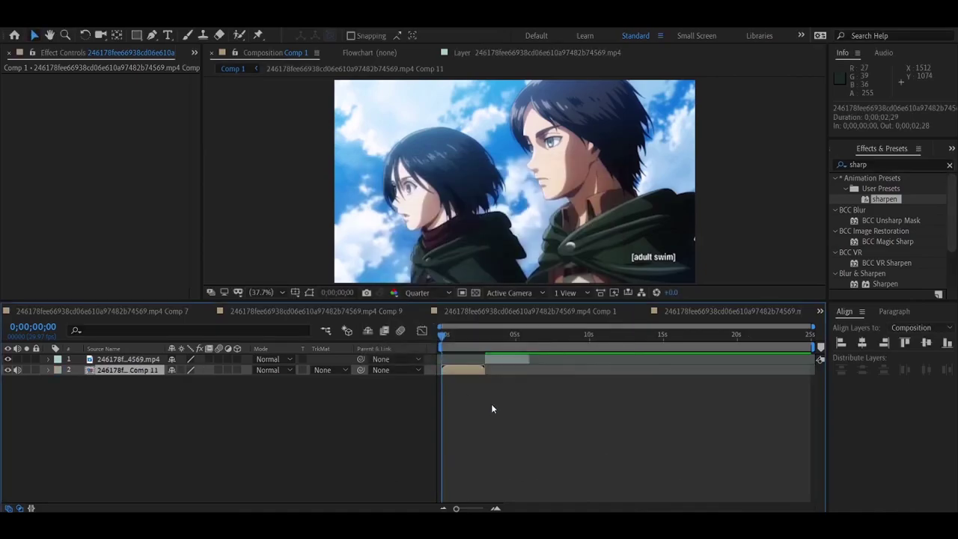
{"action": "double_click", "coordinate": [465, 370]}
{"action": "mouse_move", "coordinate": [445, 336]}
{"action": "left_mouse_down"}
{"action": "mouse_move", "coordinate": [817, 378]}
{"action": "mouse_move", "coordinate": [413, 390]}
{"action": "left_mouse_up"}
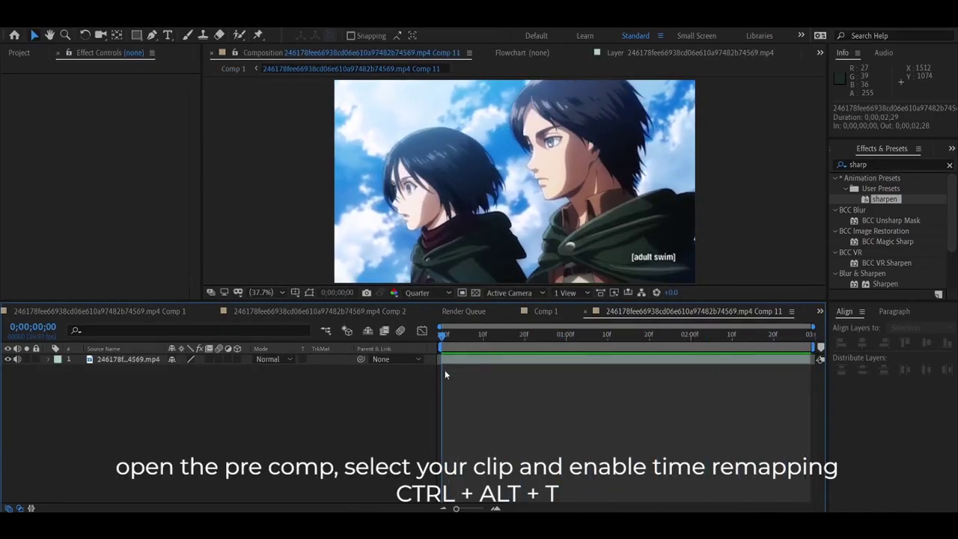
Step: Enable time remapping on the clip, key Time Remap at frame 0, and step through frames checking for movement
{"action": "left_click", "coordinate": [476, 363]}
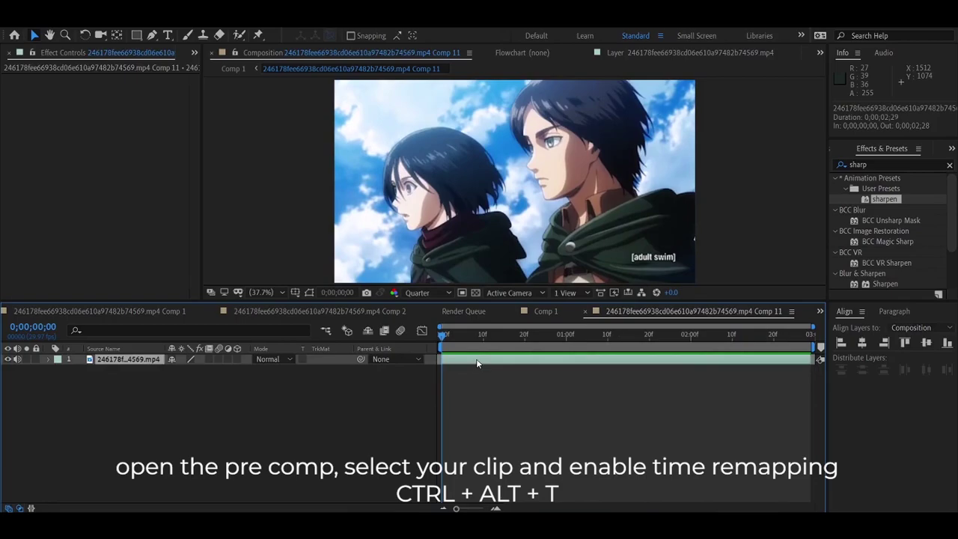
{"action": "key", "text": "ctrl+alt+t"}
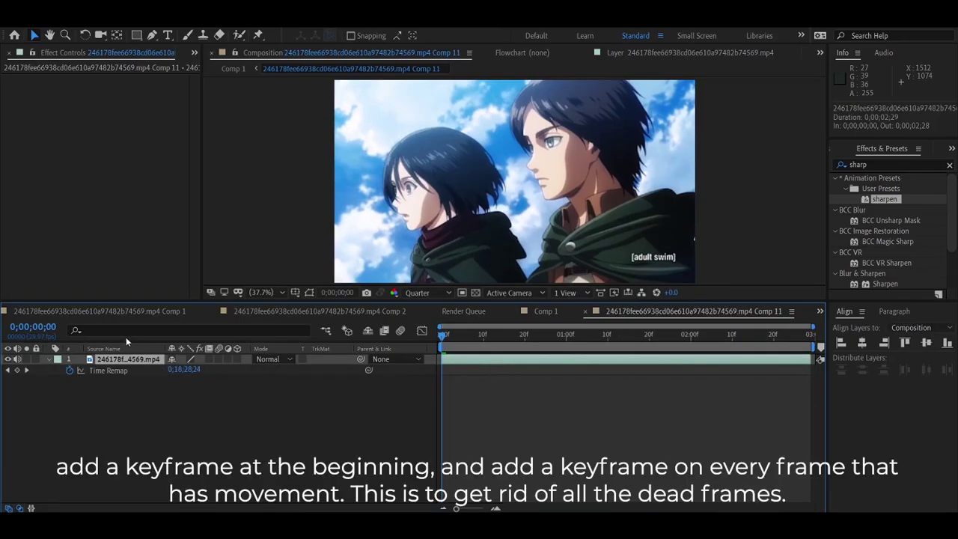
{"action": "left_click", "coordinate": [18, 370]}
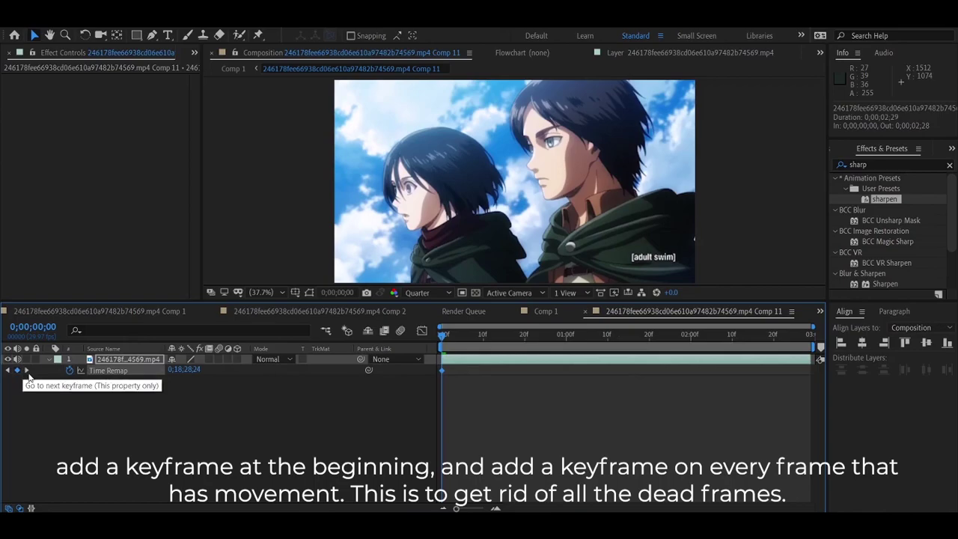
{"action": "key", "text": "Page_Down"}
{"action": "key", "text": "Page_Down"}
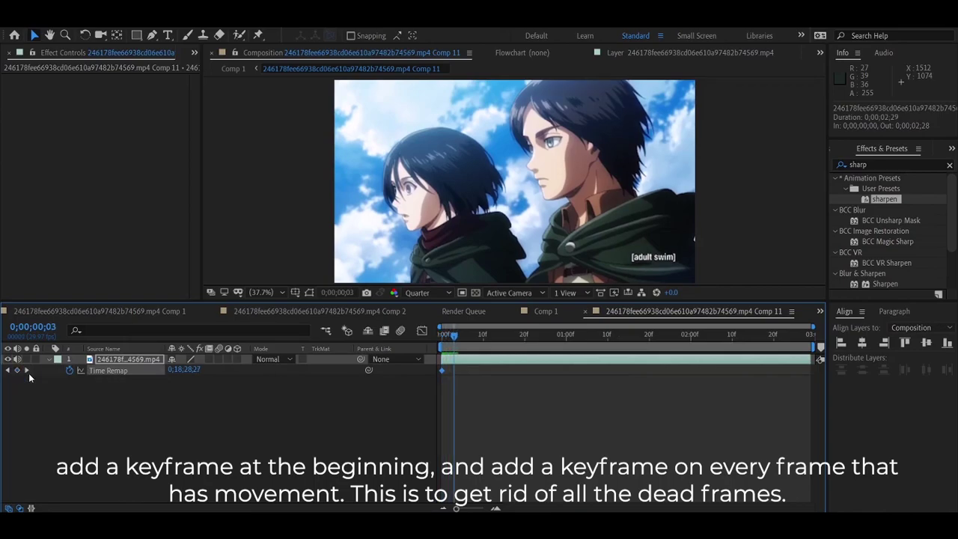
{"action": "key", "text": "Page_Up"}
{"action": "key", "text": "Page_Up"}
{"action": "key", "text": "Page_Up"}
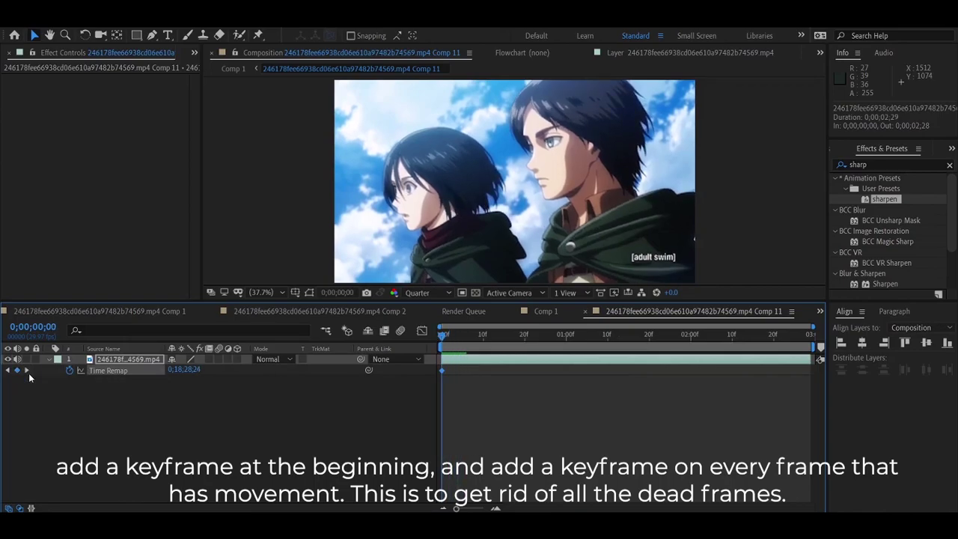
{"action": "key", "text": "Page_Down"}
{"action": "key", "text": "Page_Down"}
{"action": "key", "text": "Page_Down"}
{"action": "key", "text": "Page_Down"}
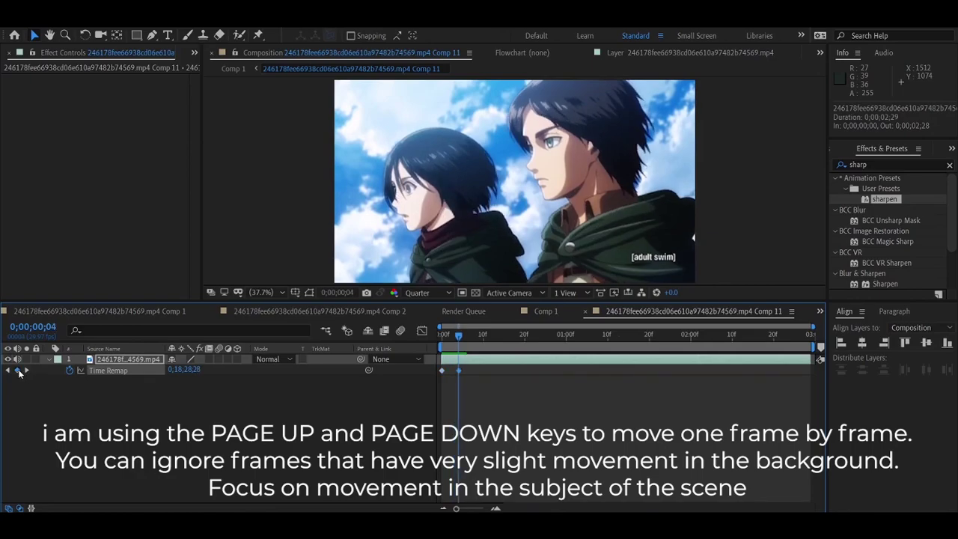
{"action": "key", "text": "Page_Down"}
{"action": "key", "text": "Page_Down"}
{"action": "key", "text": "Page_Down"}
{"action": "key", "text": "Page_Up"}
{"action": "key", "text": "Page_Up"}
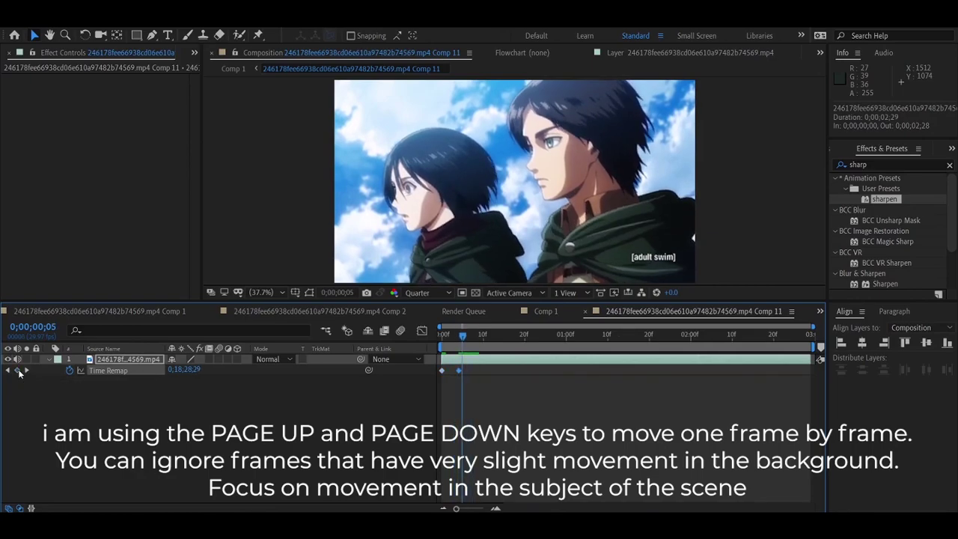
{"action": "key", "text": "Page_Up"}
{"action": "key", "text": "Page_Up"}
Step: Add Time Remap keyframes on each moving frame through the first part of the clip
{"action": "key", "text": "Page_Down"}
{"action": "key", "text": "Page_Down"}
{"action": "key", "text": "Page_Down"}
{"action": "left_click", "coordinate": [19, 372]}
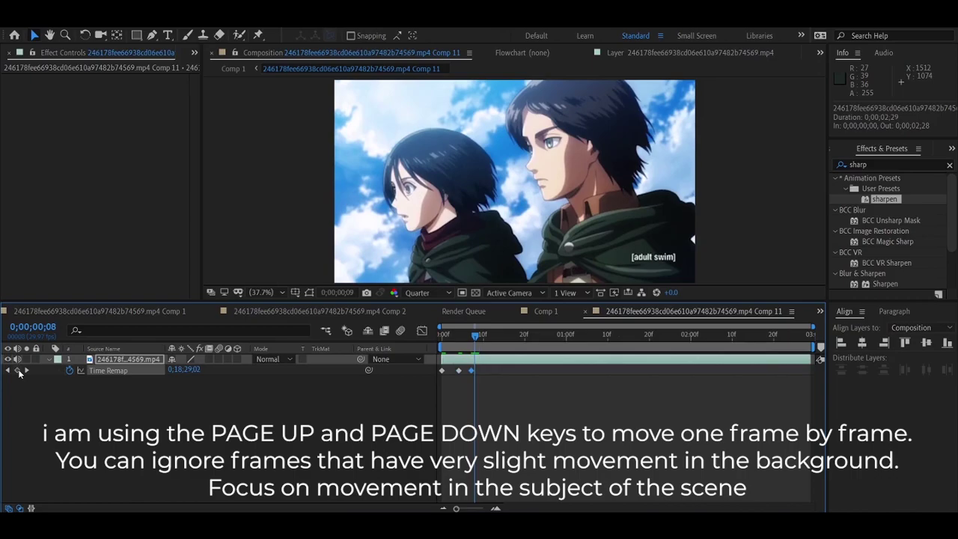
{"action": "key", "text": "Page_Down"}
{"action": "key", "text": "Page_Down"}
{"action": "key", "text": "Page_Down"}
{"action": "left_click", "coordinate": [19, 372]}
{"action": "key", "text": "Page_Down"}
{"action": "key", "text": "Page_Down"}
{"action": "key", "text": "Page_Down"}
{"action": "left_click", "coordinate": [19, 372]}
{"action": "key", "text": "Page_Down"}
{"action": "key", "text": "Page_Down"}
{"action": "left_click", "coordinate": [19, 372]}
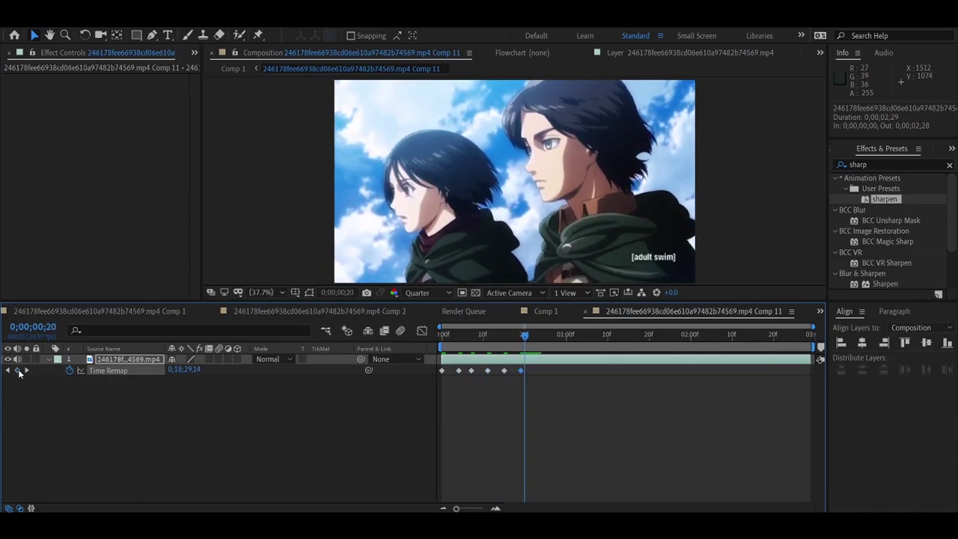
{"action": "left_click", "coordinate": [18, 372]}
{"action": "left_click", "coordinate": [19, 372]}
{"action": "left_click", "coordinate": [19, 372]}
{"action": "left_click", "coordinate": [19, 372]}
{"action": "key", "text": "Page_Down"}
{"action": "key", "text": "Page_Down"}
{"action": "key", "text": "Page_Down"}
{"action": "left_click", "coordinate": [19, 372]}
Step: Continue keying Time Remap on every moving frame through to the clip's end
{"action": "key", "text": "Page_Down"}
{"action": "key", "text": "Page_Down"}
{"action": "key", "text": "Page_Down"}
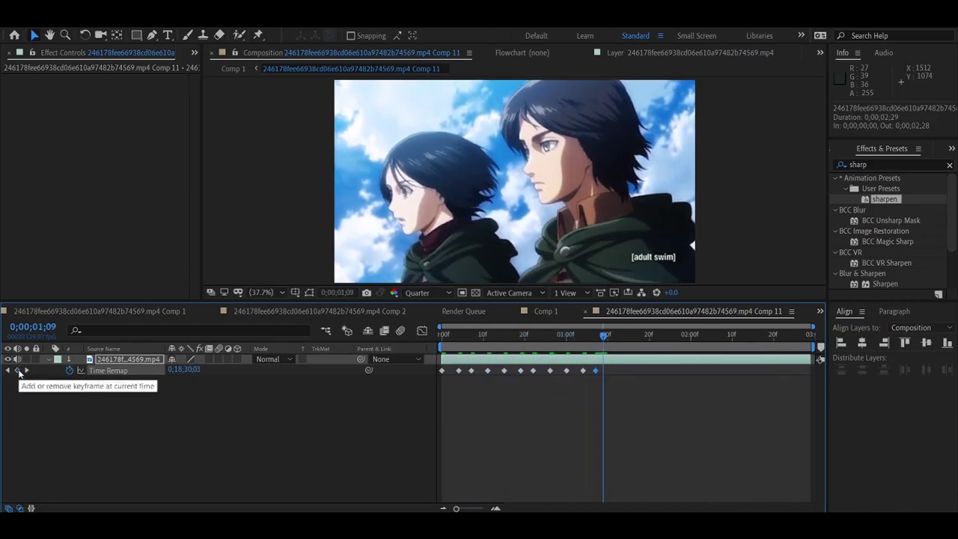
{"action": "left_click", "coordinate": [18, 372]}
{"action": "key", "text": "Page_Down"}
{"action": "key", "text": "Page_Down"}
{"action": "key", "text": "Page_Down"}
{"action": "left_click", "coordinate": [19, 372]}
{"action": "key", "text": "Page_Down"}
{"action": "key", "text": "Page_Down"}
{"action": "key", "text": "Page_Down"}
{"action": "left_click", "coordinate": [16, 373]}
{"action": "key", "text": "Page_Down"}
{"action": "key", "text": "Page_Down"}
{"action": "key", "text": "Page_Down"}
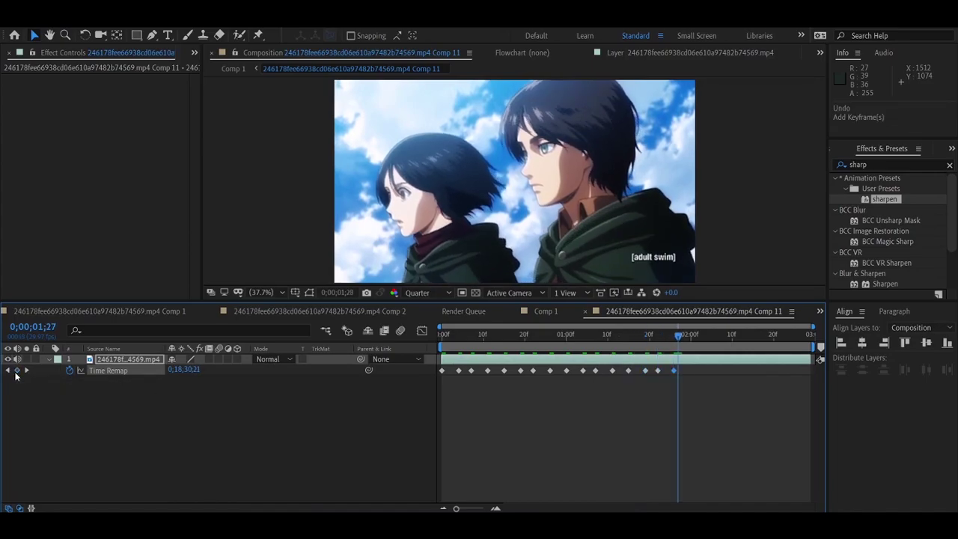
{"action": "left_click", "coordinate": [16, 373]}
{"action": "key", "text": "Page_Down"}
{"action": "key", "text": "Page_Down"}
{"action": "key", "text": "Page_Down"}
{"action": "left_click", "coordinate": [17, 373]}
{"action": "key", "text": "Page_Down"}
{"action": "key", "text": "Page_Down"}
{"action": "key", "text": "Page_Down"}
{"action": "left_click", "coordinate": [15, 373]}
{"action": "key", "text": "Page_Down"}
{"action": "key", "text": "Page_Down"}
{"action": "key", "text": "Page_Down"}
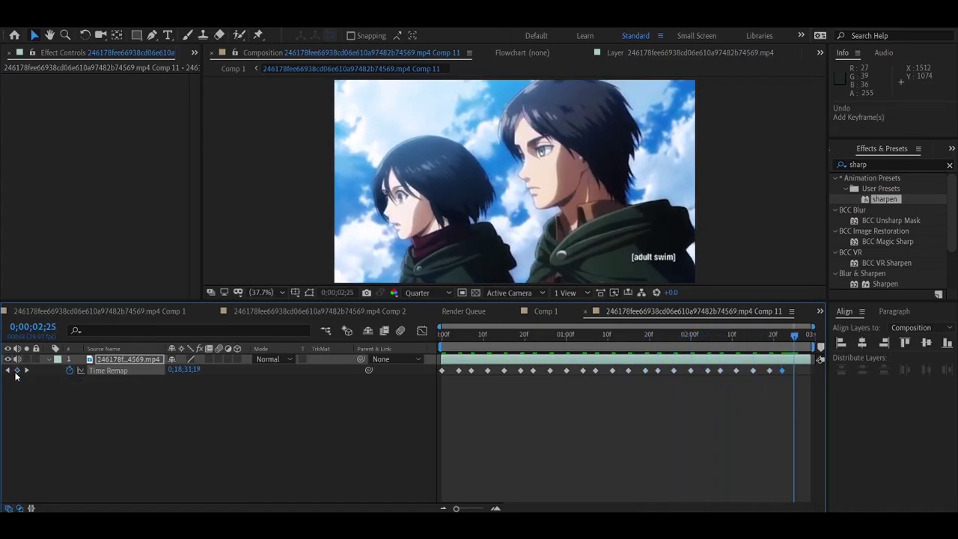
{"action": "left_click", "coordinate": [16, 373]}
{"action": "key", "text": "Page_Down"}
{"action": "key", "text": "Page_Down"}
{"action": "key", "text": "Page_Down"}
{"action": "left_click", "coordinate": [16, 373]}
{"action": "key", "text": "Page_Down"}
{"action": "key", "text": "Page_Down"}
{"action": "key", "text": "Page_Down"}
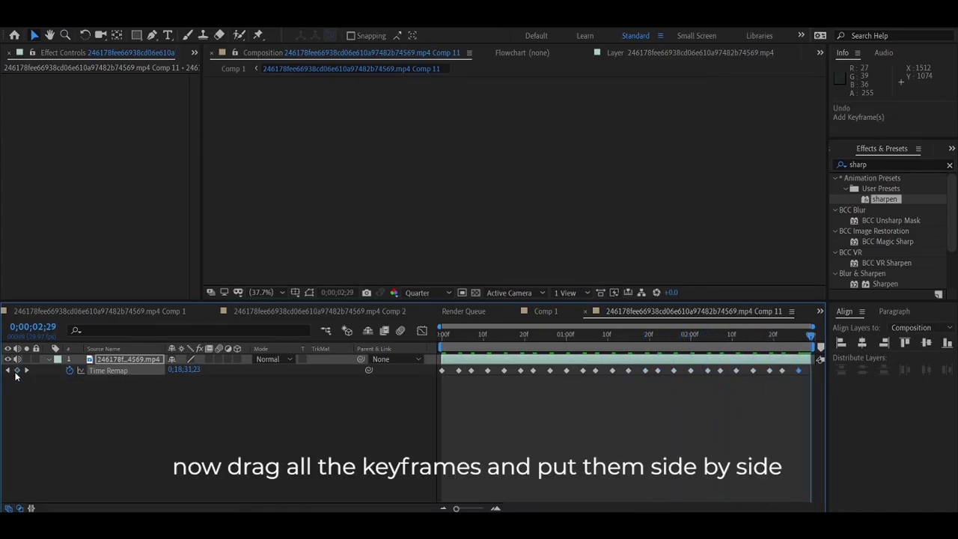
Step: Pull the Time Remap keyframes left into a tight cluster at the start of the clip
{"action": "left_click_drag", "start_coordinate": [470, 370], "coordinate": [455, 370]}
{"action": "left_click_drag", "start_coordinate": [504, 371], "coordinate": [464, 371]}
{"action": "left_click_drag", "start_coordinate": [533, 371], "coordinate": [471, 371]}
{"action": "mouse_move", "coordinate": [567, 370]}
{"action": "left_mouse_down"}
{"action": "mouse_move", "coordinate": [476, 370]}
{"action": "mouse_move", "coordinate": [493, 371]}
{"action": "left_mouse_up"}
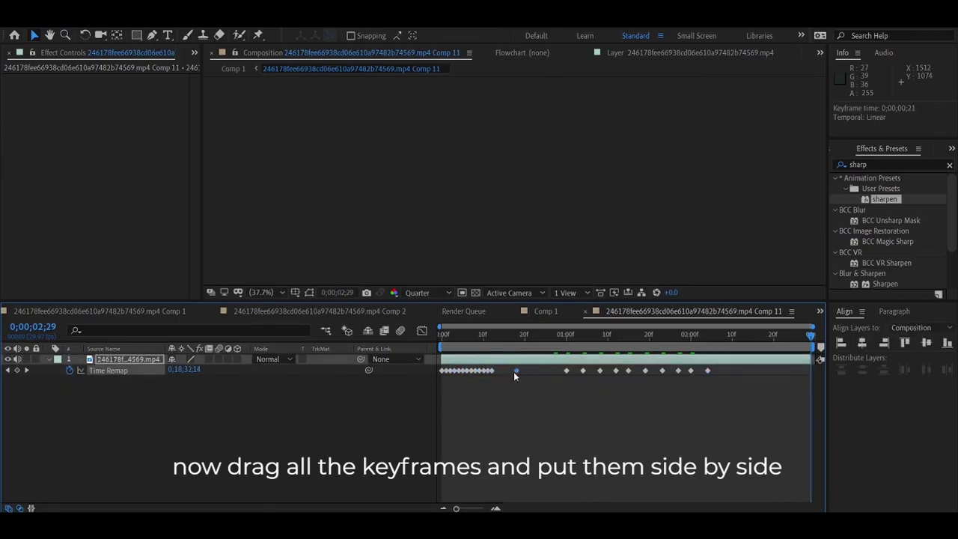
{"action": "mouse_move", "coordinate": [612, 370]}
{"action": "left_mouse_down"}
{"action": "mouse_move", "coordinate": [504, 371]}
{"action": "mouse_move", "coordinate": [514, 371]}
{"action": "left_mouse_up"}
{"action": "left_click_drag", "start_coordinate": [628, 371], "coordinate": [522, 371]}
{"action": "left_click_drag", "start_coordinate": [662, 370], "coordinate": [527, 371]}
{"action": "left_click_drag", "start_coordinate": [691, 371], "coordinate": [538, 377]}
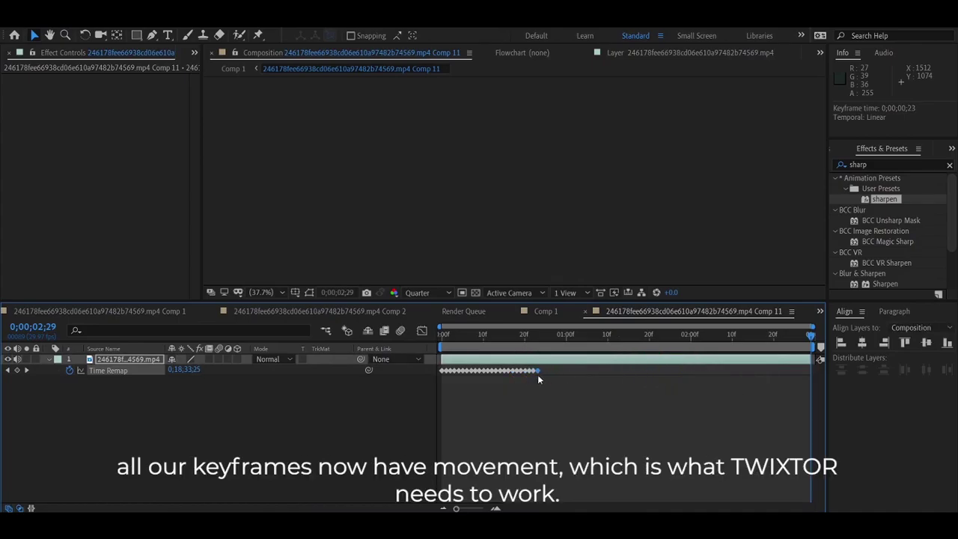
Step: Preview the remapped clip and trim away the layer after the last keyframe
{"action": "left_click_drag", "start_coordinate": [472, 341], "coordinate": [441, 341]}
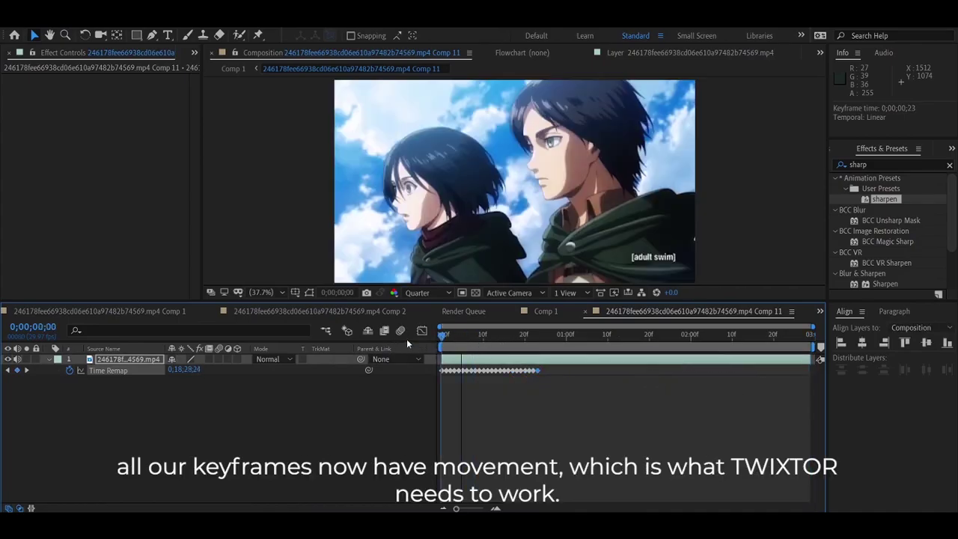
{"action": "key", "text": "space"}
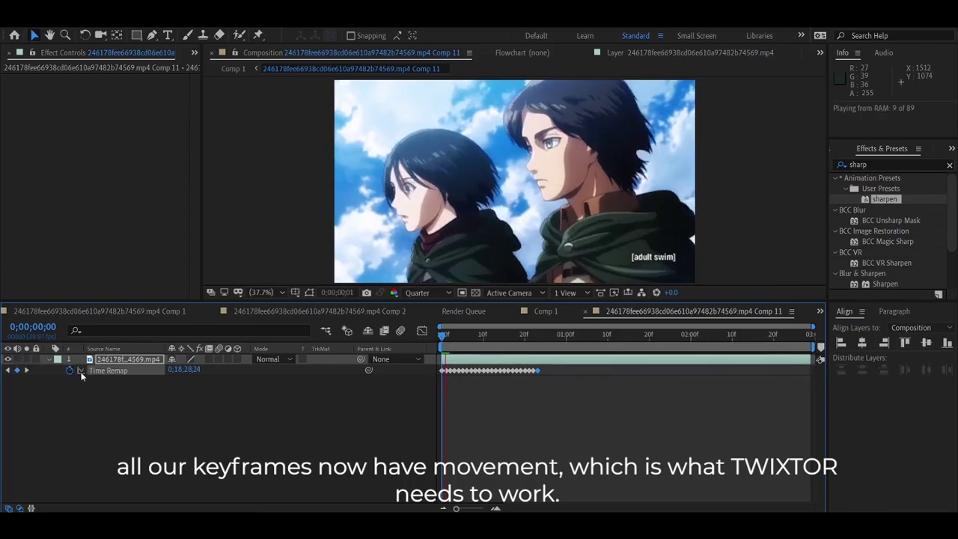
{"action": "key", "text": "space"}
{"action": "left_click", "coordinate": [562, 361]}
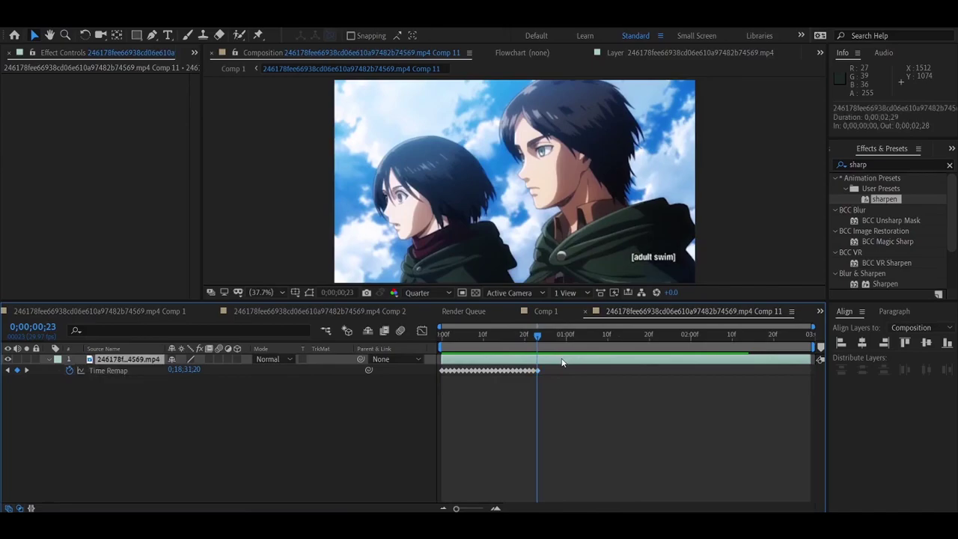
{"action": "key", "text": "ctrl+shift+d"}
{"action": "key", "text": "Delete"}
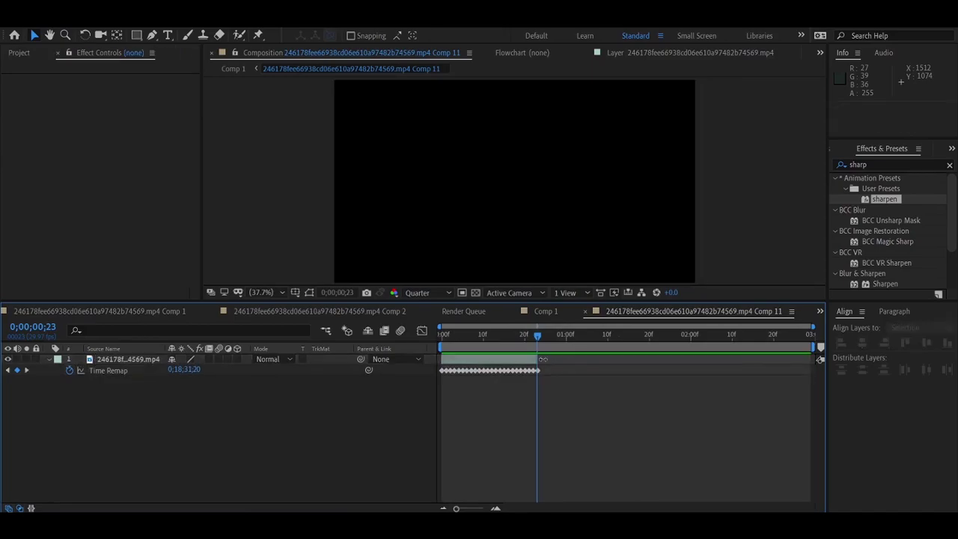
Step: Select the trimmed clip layer to nest it into a new composition
{"action": "left_click", "coordinate": [495, 336]}
{"action": "left_click", "coordinate": [514, 361]}
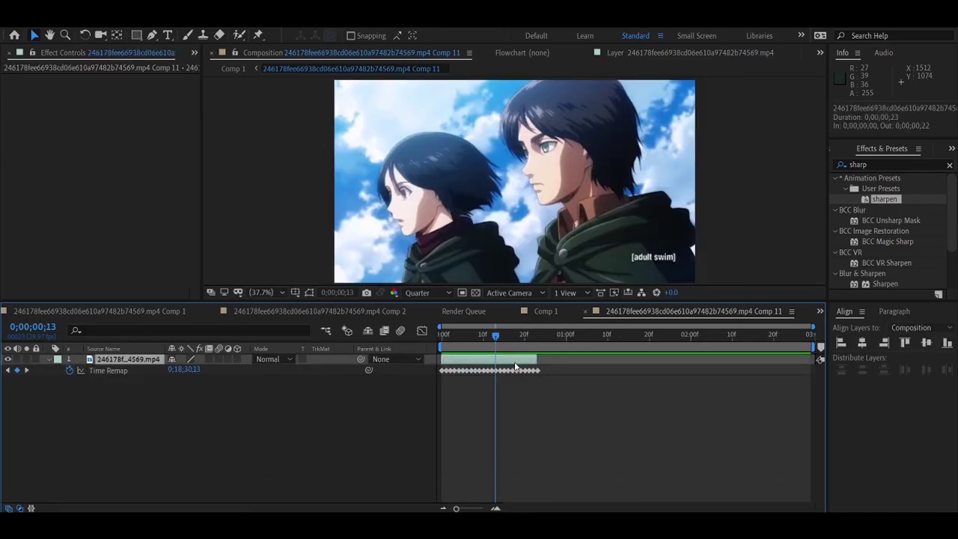
{"action": "key", "text": "ctrl+shift+c"}
Step: Create Comp 12 without adjusting composition duration, then apply Twixtor Pro found by searching 'twixtor'
{"action": "left_click", "coordinate": [436, 310]}
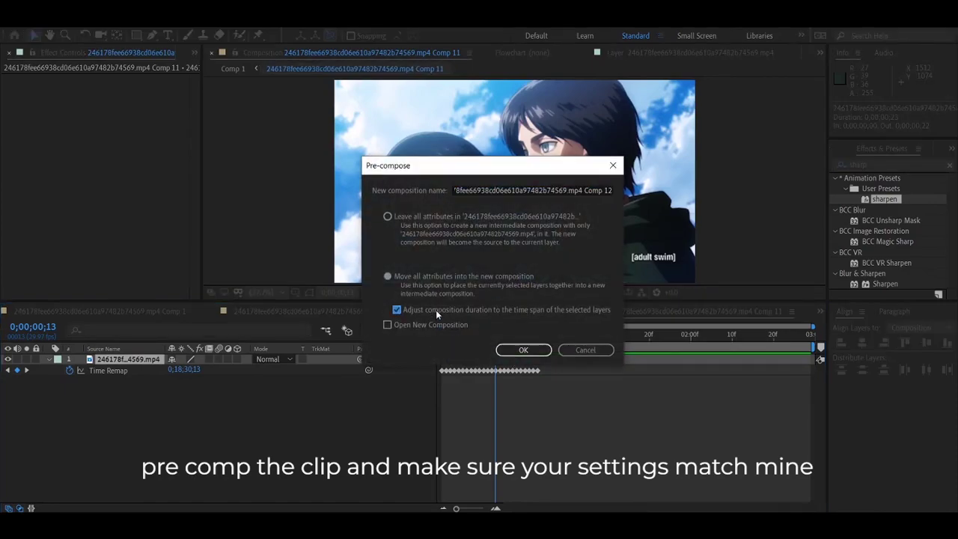
{"action": "left_click", "coordinate": [523, 349]}
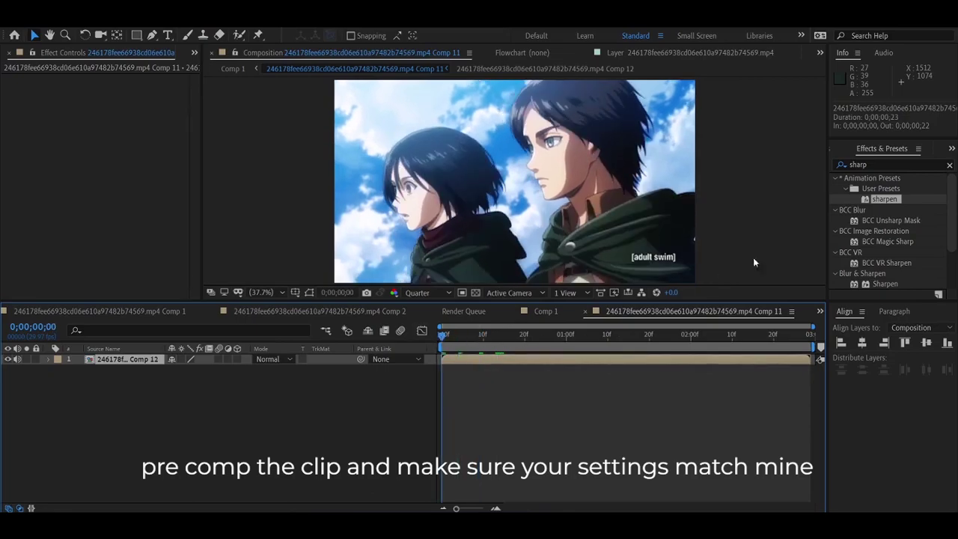
{"action": "left_click", "coordinate": [869, 163]}
{"action": "type", "text": "twixtor"}
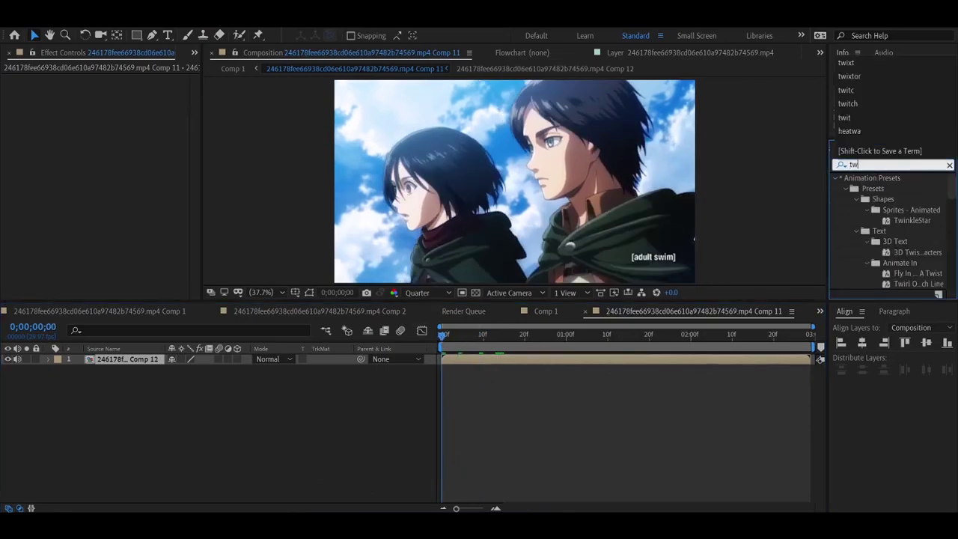
{"action": "left_click_drag", "start_coordinate": [894, 209], "coordinate": [935, 218]}
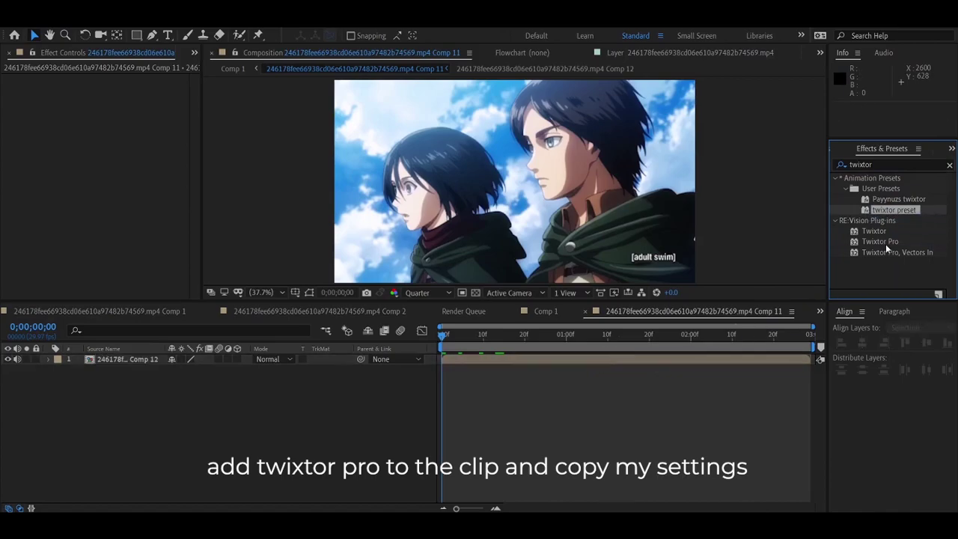
{"action": "left_click_drag", "start_coordinate": [881, 241], "coordinate": [649, 360]}
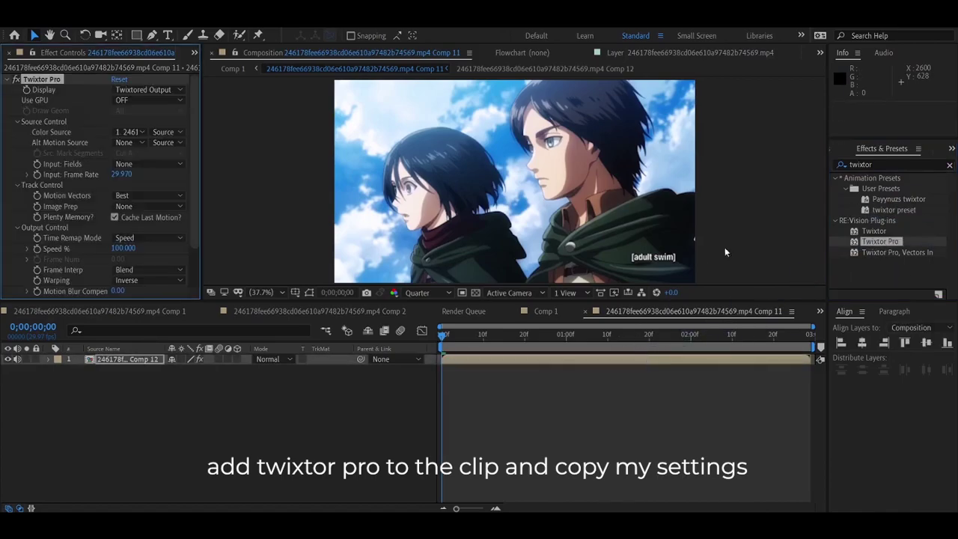
{"action": "left_click", "coordinate": [949, 165]}
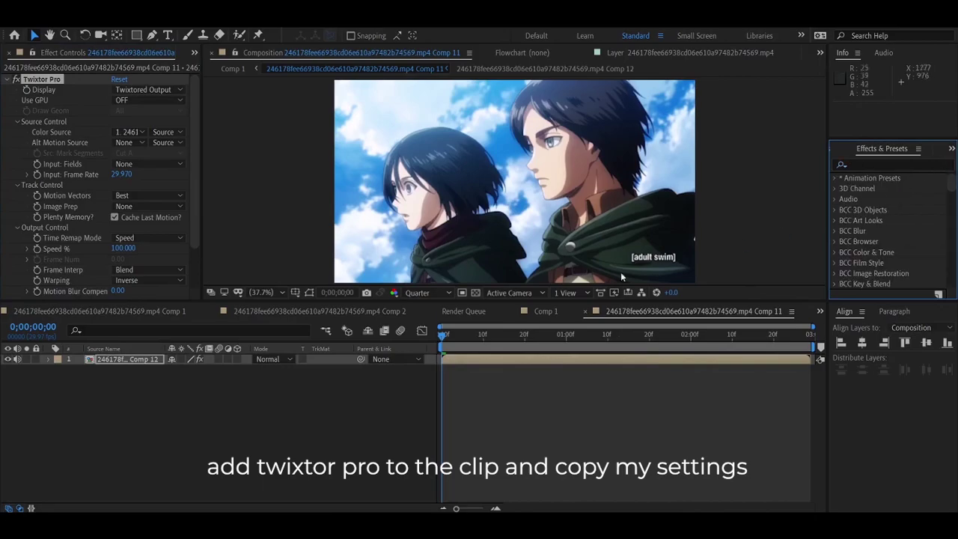
Step: Set Twixtor's Image Prep to Contrast/Edge Enhance and Warping to Forward
{"action": "left_click_drag", "start_coordinate": [451, 345], "coordinate": [442, 346]}
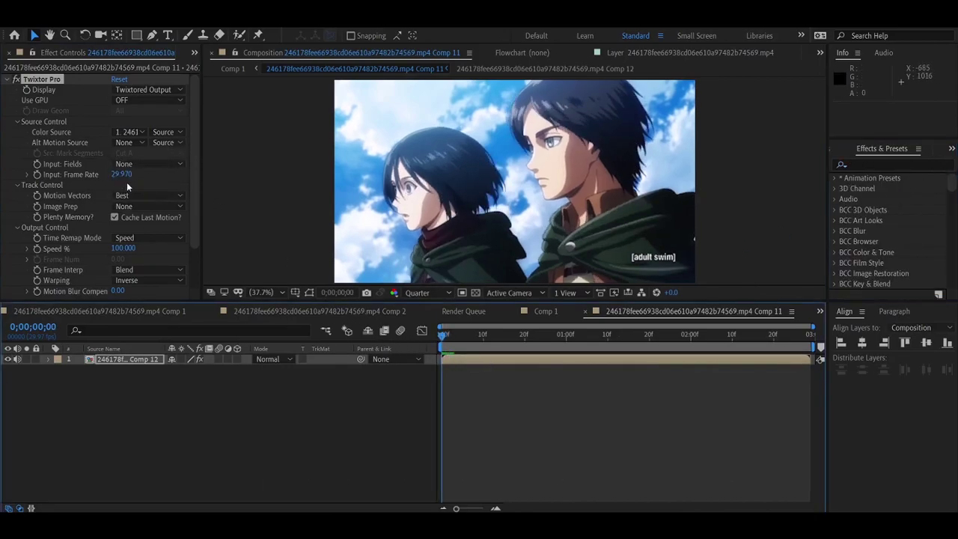
{"action": "left_click", "coordinate": [131, 207]}
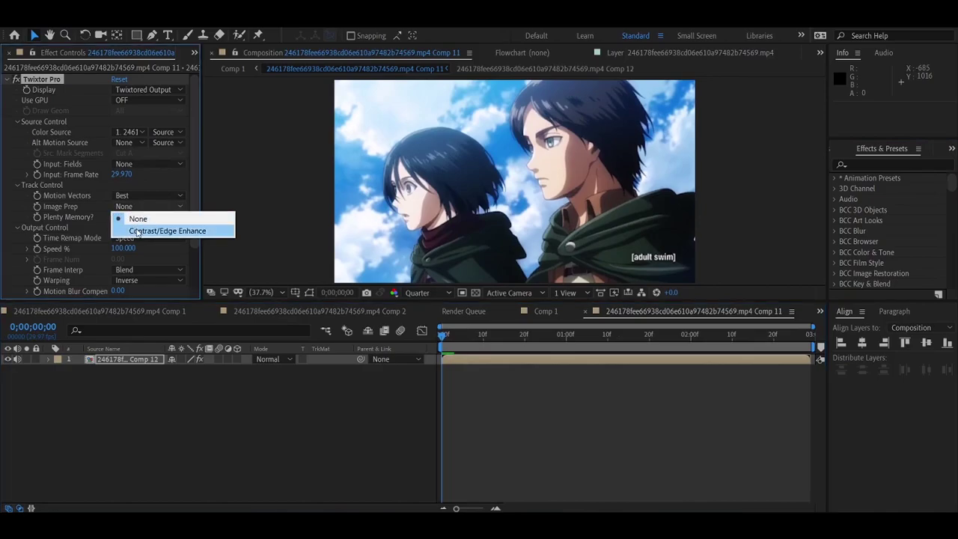
{"action": "left_click", "coordinate": [139, 229]}
{"action": "left_click", "coordinate": [142, 280]}
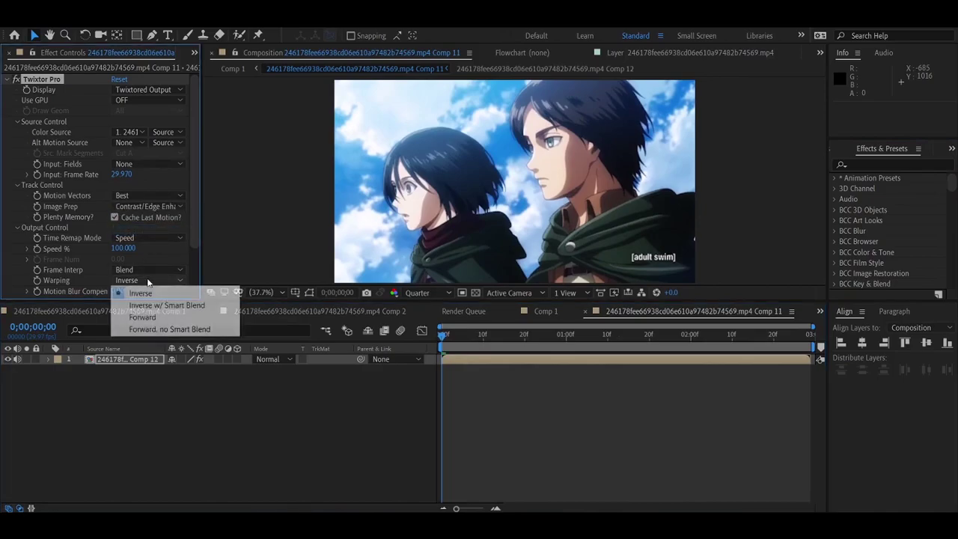
{"action": "left_click", "coordinate": [161, 318]}
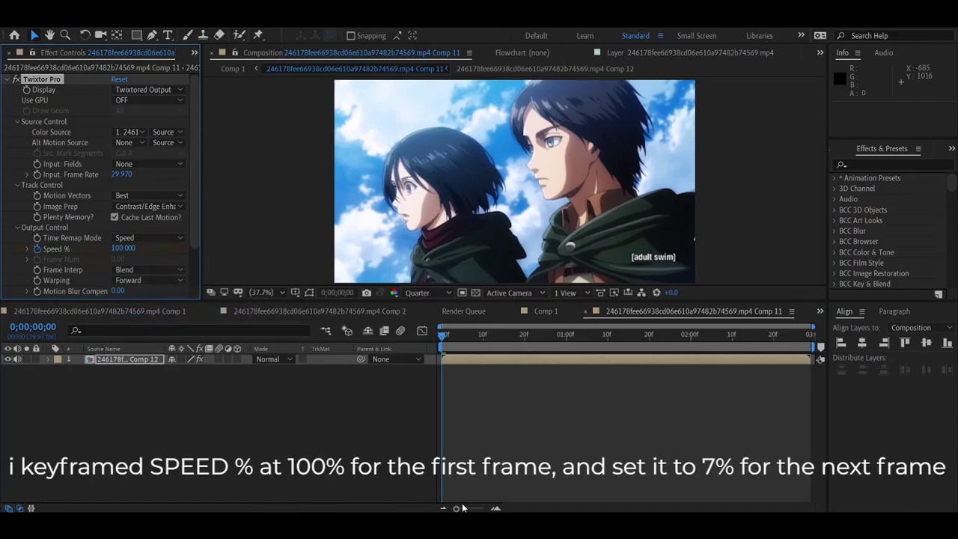
Step: Keyframe Twixtor Speed % down to 7 one frame in and preview the slowed clip
{"action": "left_click_drag", "start_coordinate": [463, 508], "coordinate": [473, 508]}
{"action": "key", "text": "Page_Down"}
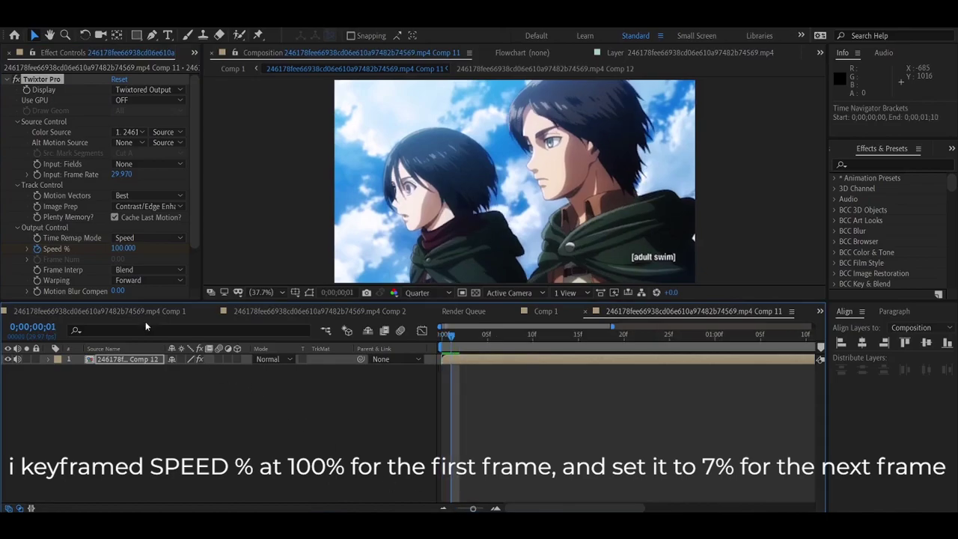
{"action": "left_click", "coordinate": [122, 249]}
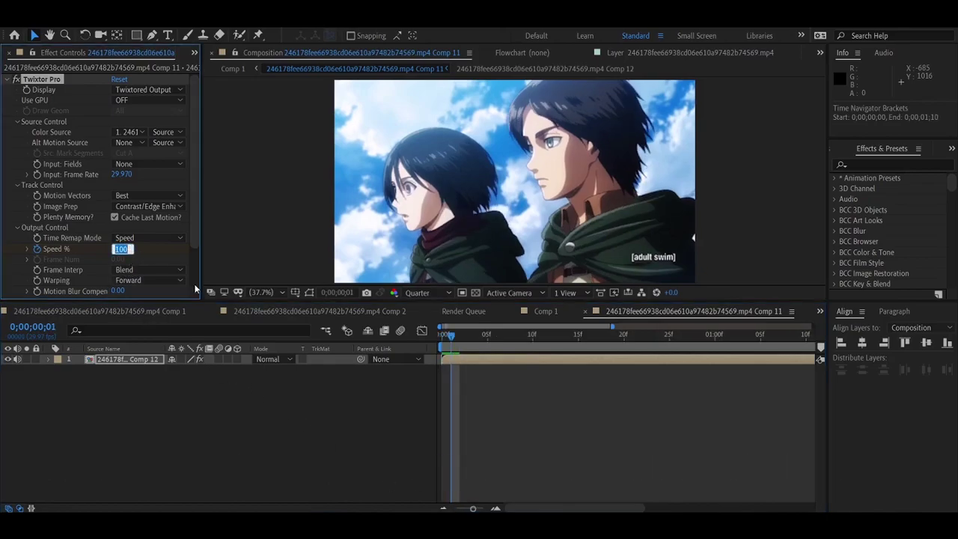
{"action": "type", "text": "7"}
{"action": "key", "text": "Return"}
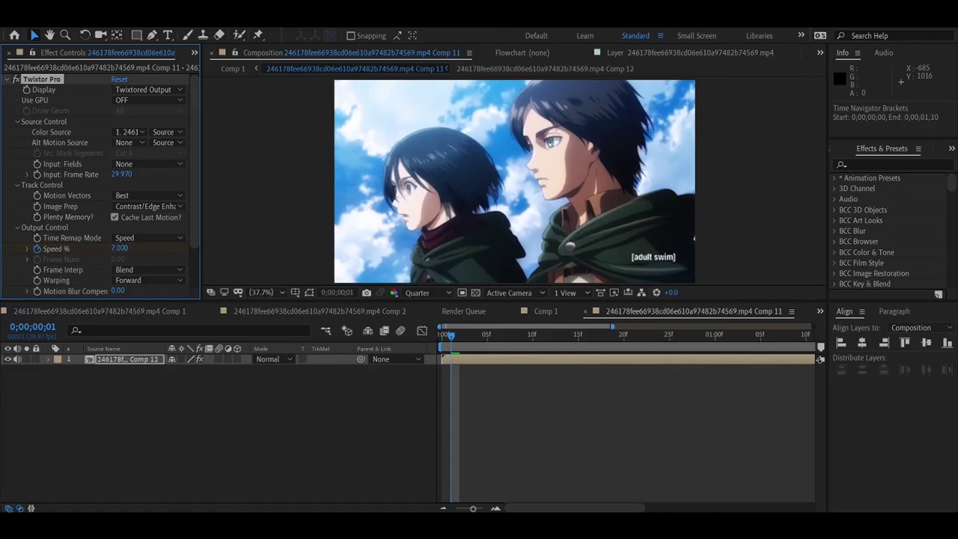
{"action": "left_click", "coordinate": [443, 509]}
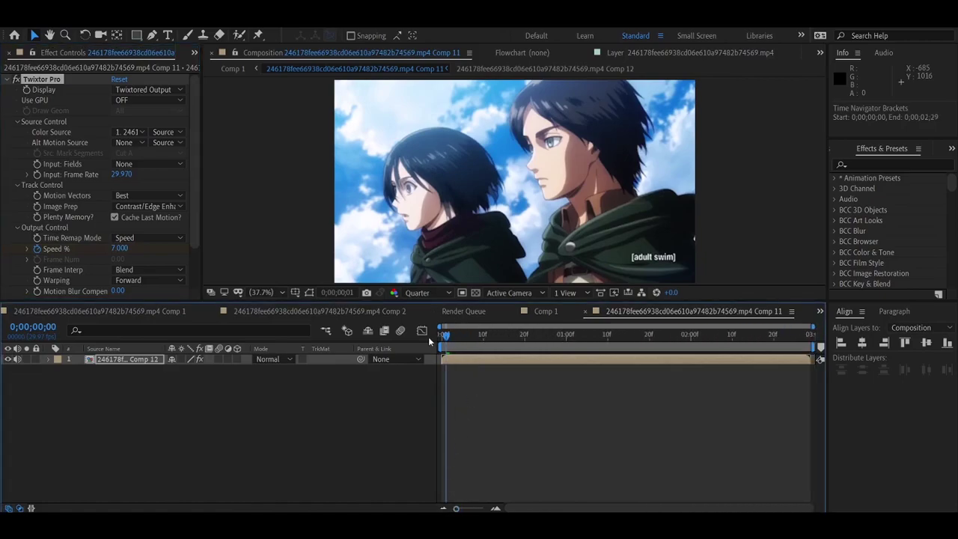
{"action": "key", "text": "Home"}
{"action": "key", "text": "space"}
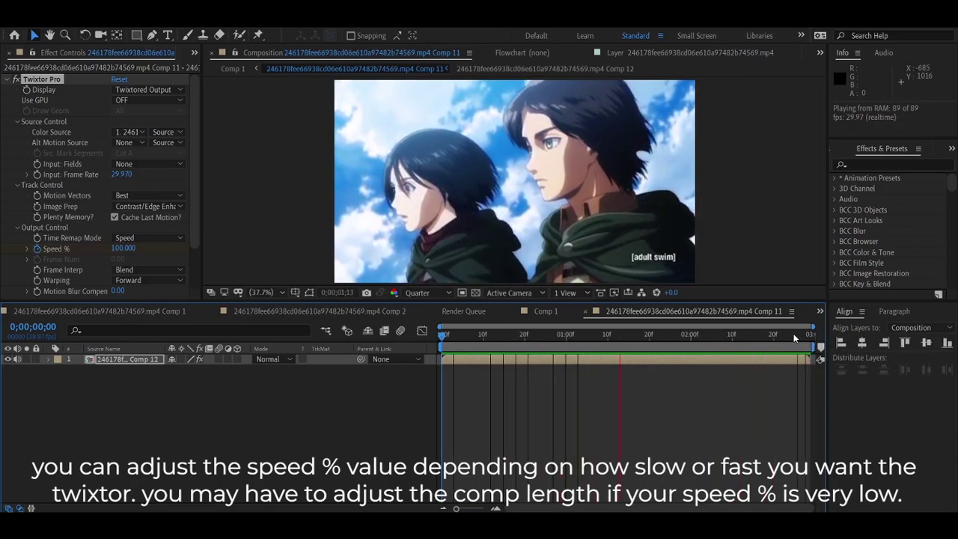
{"action": "key", "text": "space"}
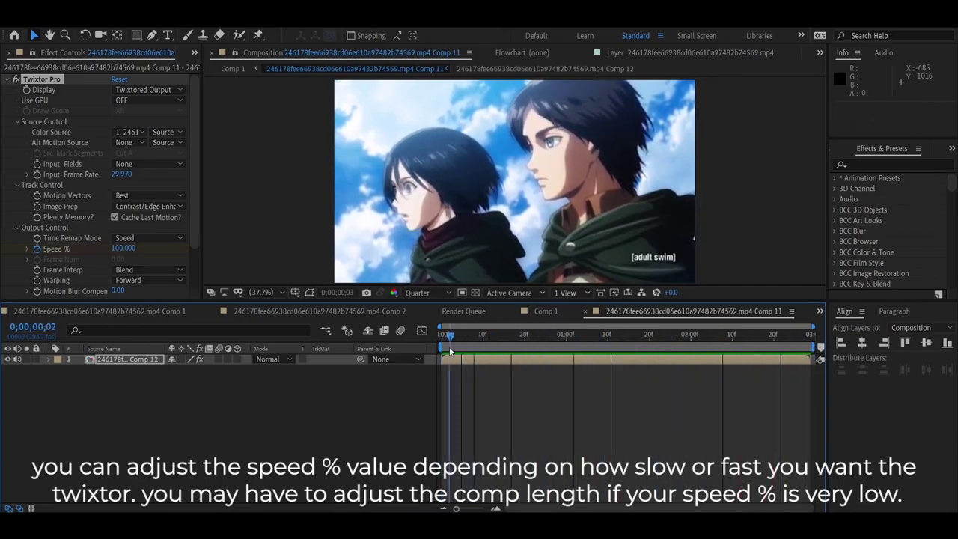
Step: Undo back to the original clip layer without the Comp 12 nesting or Twixtor
{"action": "left_click", "coordinate": [53, 80]}
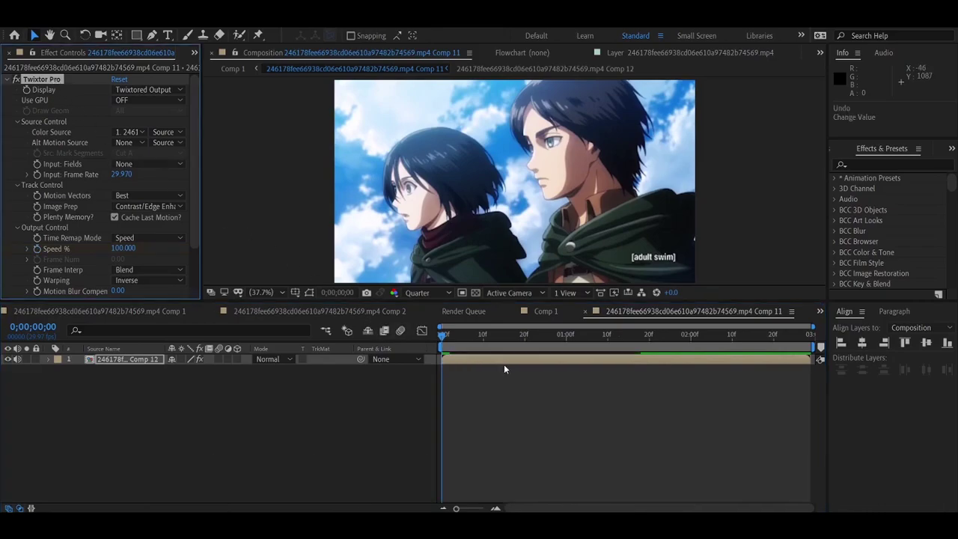
{"action": "key", "text": "ctrl+z"}
{"action": "key", "text": "space"}
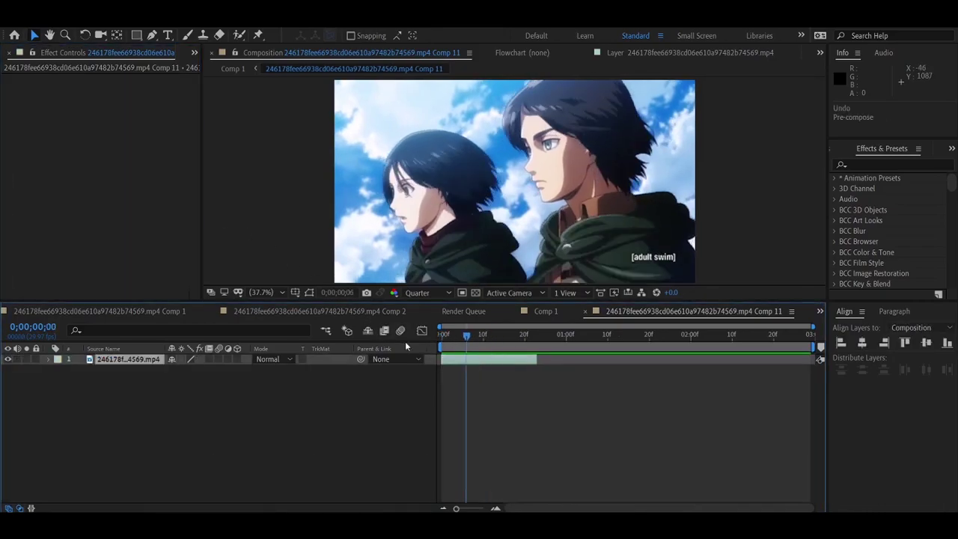
Step: Lengthen the main composition's duration to 0;00;22;29
{"action": "left_click", "coordinate": [507, 400]}
{"action": "key", "text": "ctrl+k"}
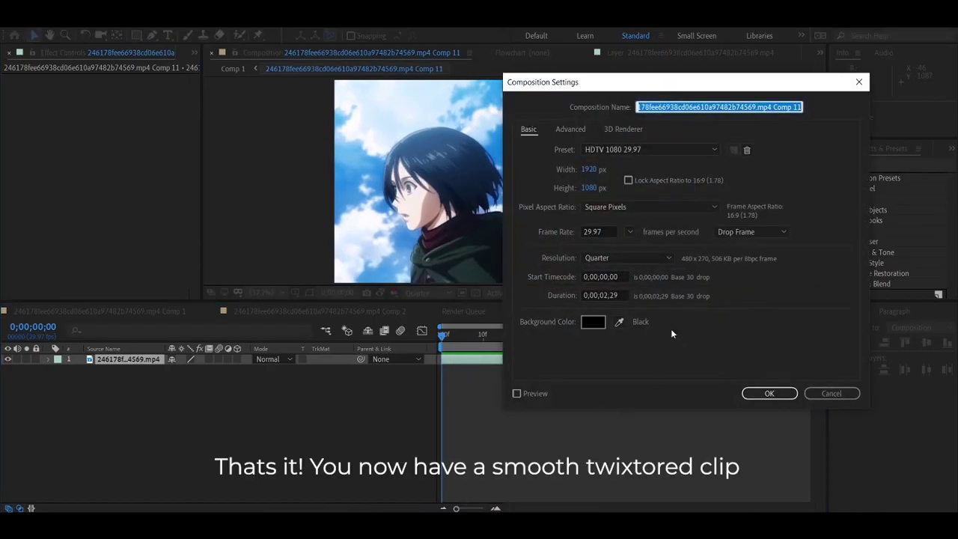
{"action": "left_click", "coordinate": [602, 295]}
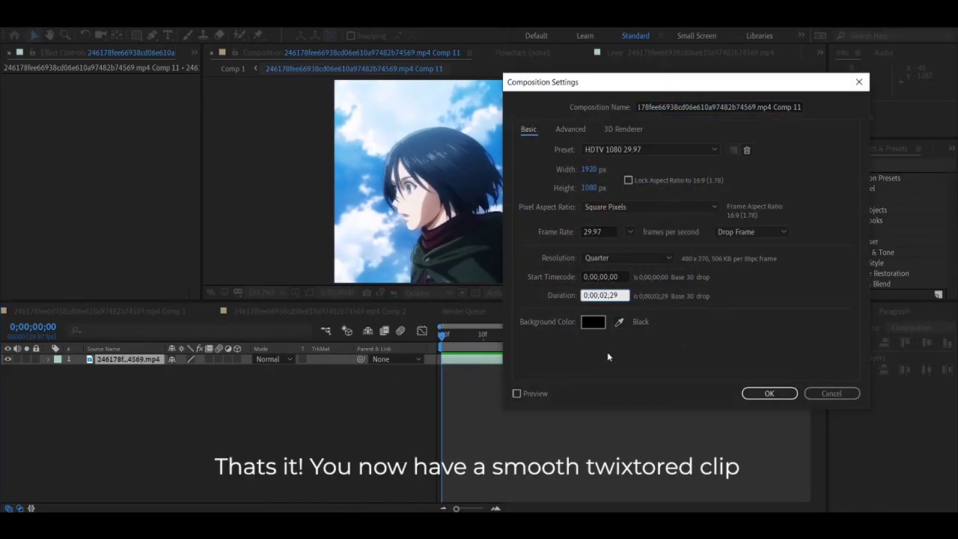
{"action": "type", "text": "2"}
{"action": "left_click", "coordinate": [777, 395]}
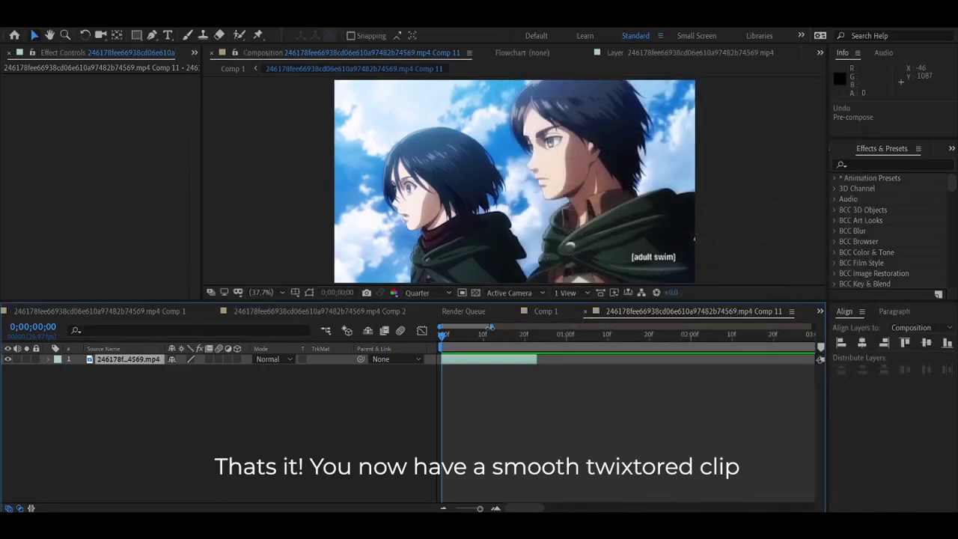
Step: Nest the clip into a new Comp 12 and reapply Twixtor Pro
{"action": "key", "text": "ctrl+shift+c"}
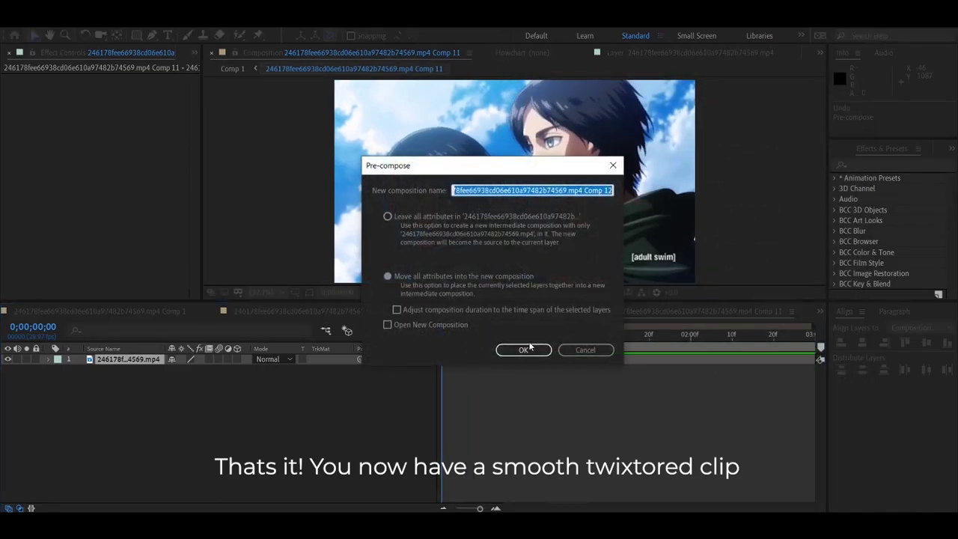
{"action": "left_click", "coordinate": [529, 348]}
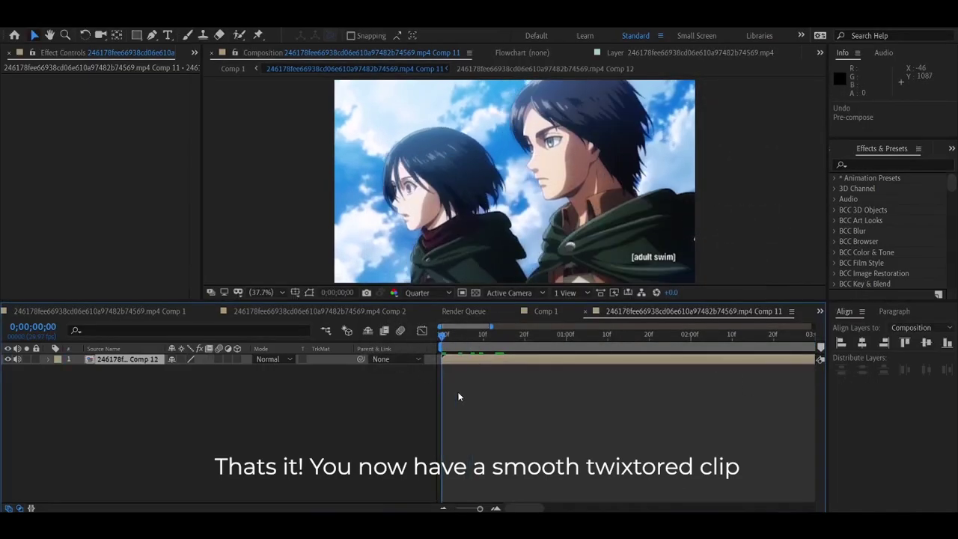
{"action": "key", "text": "ctrl+alt+shift+e"}
Step: Play Comp 11's slowed clip, stop around 9 seconds, and deselect the Twixtor layer
{"action": "key", "text": "space"}
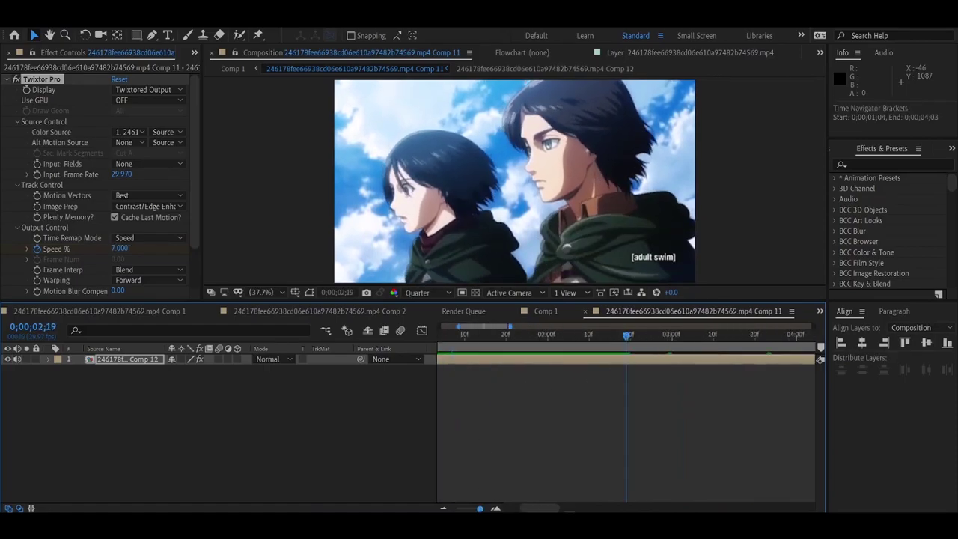
{"action": "key", "text": "semicolon"}
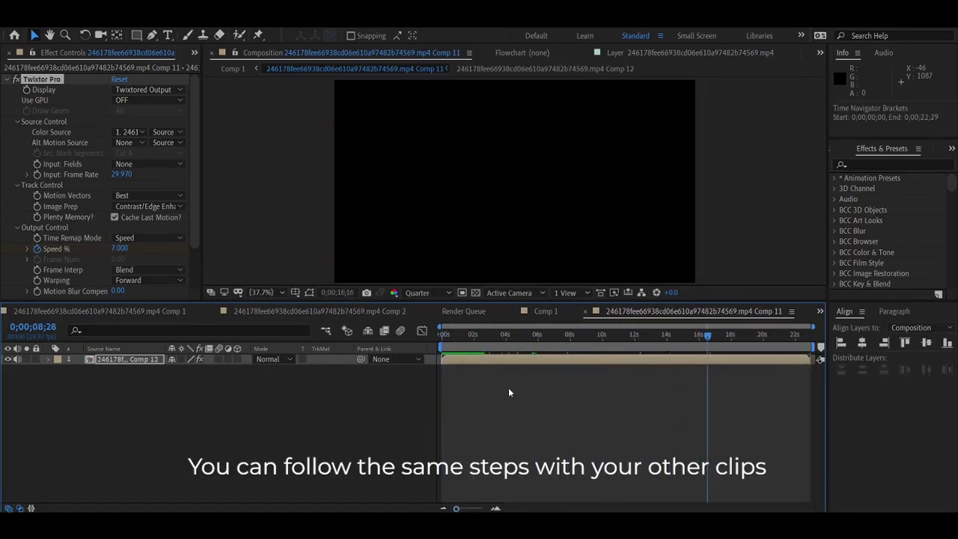
{"action": "key", "text": "space"}
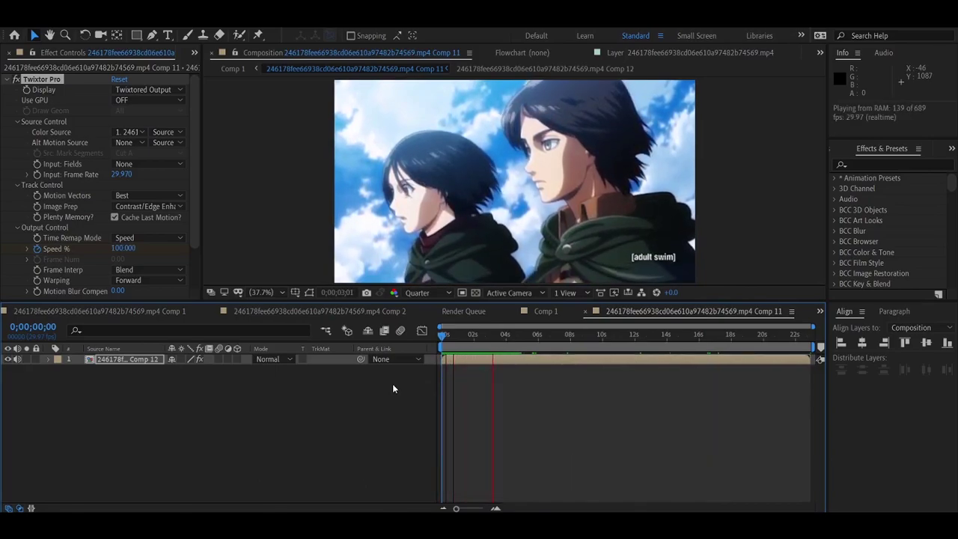
{"action": "left_click_drag", "start_coordinate": [526, 336], "coordinate": [598, 368]}
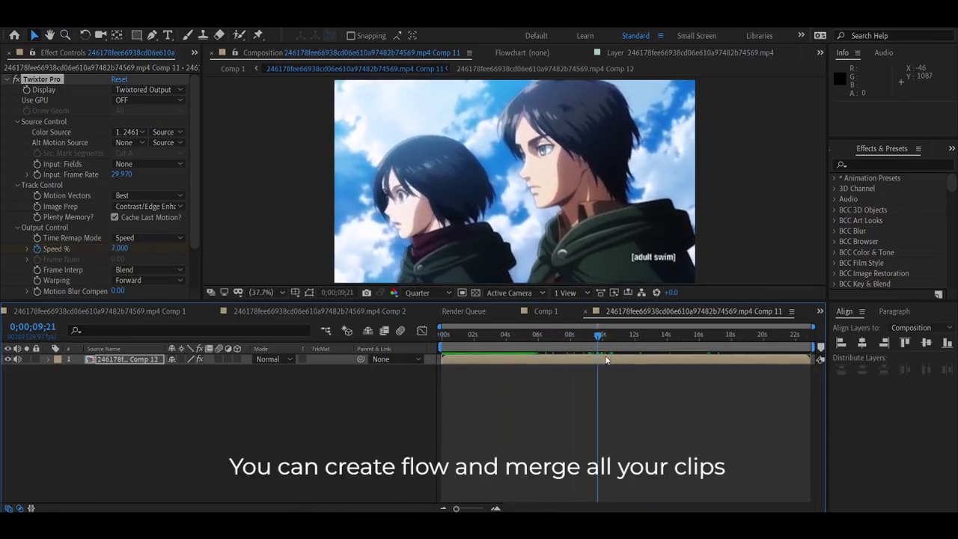
{"action": "left_click", "coordinate": [563, 346]}
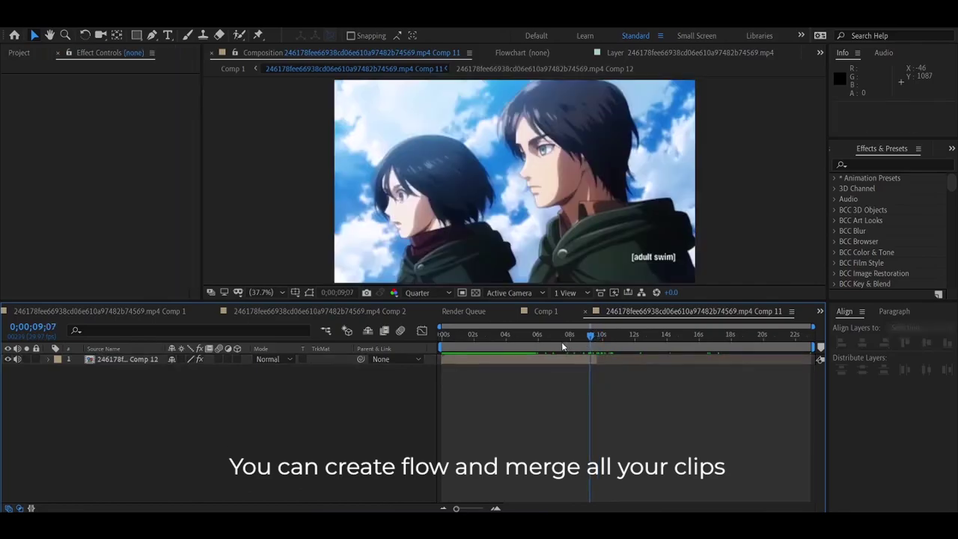
Step: In Comp 1, move the original clip layer about 10 seconds later, to start at 0;00;14;11
{"action": "left_click", "coordinate": [546, 311]}
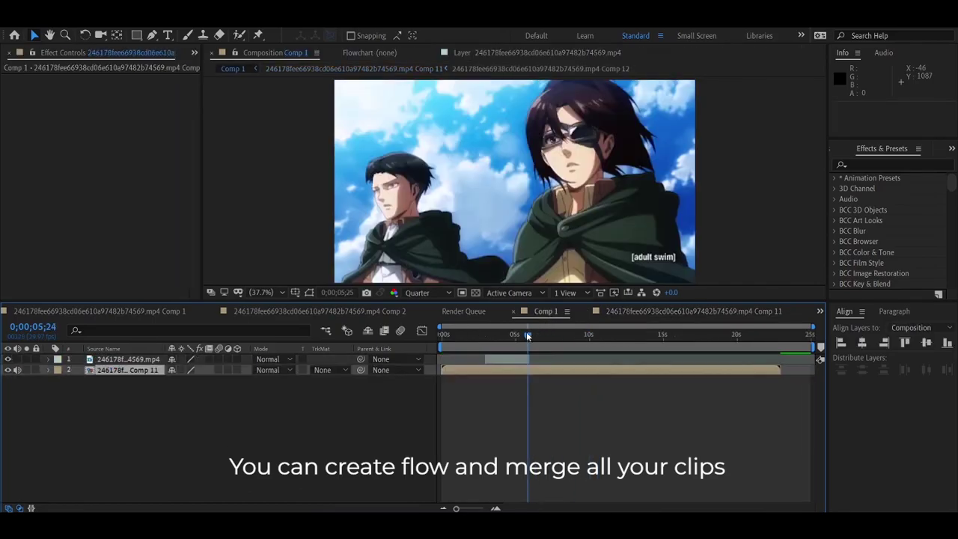
{"action": "left_click_drag", "start_coordinate": [527, 337], "coordinate": [463, 336]}
{"action": "left_click_drag", "start_coordinate": [509, 360], "coordinate": [667, 373]}
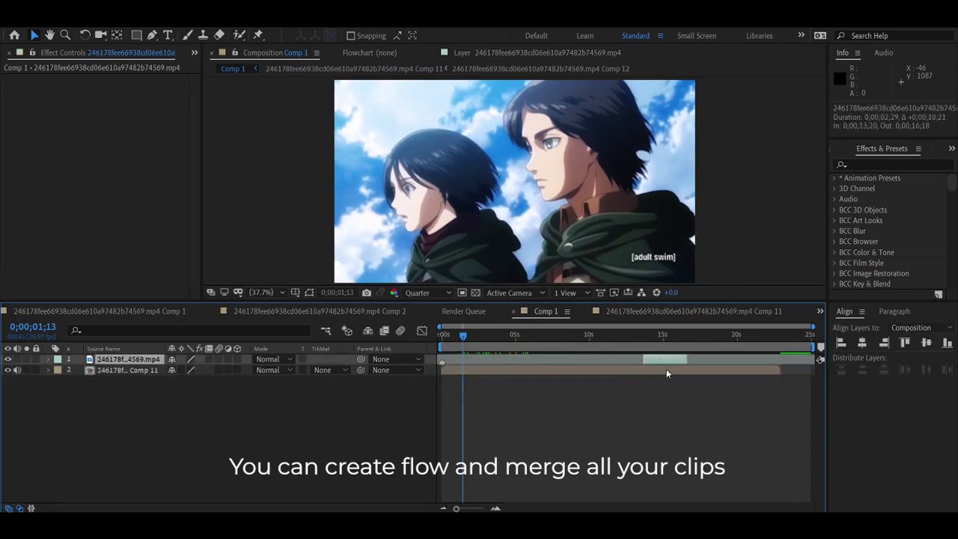
Step: Cut the Comp 11 layer at 0;00;09;18 and delete the part after it
{"action": "left_click_drag", "start_coordinate": [492, 340], "coordinate": [575, 378]}
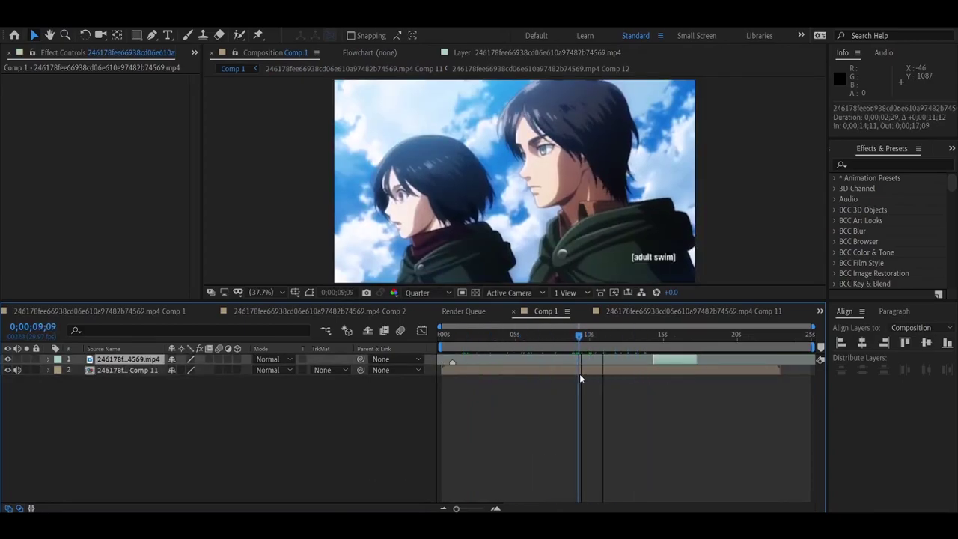
{"action": "left_click_drag", "start_coordinate": [582, 379], "coordinate": [586, 383]}
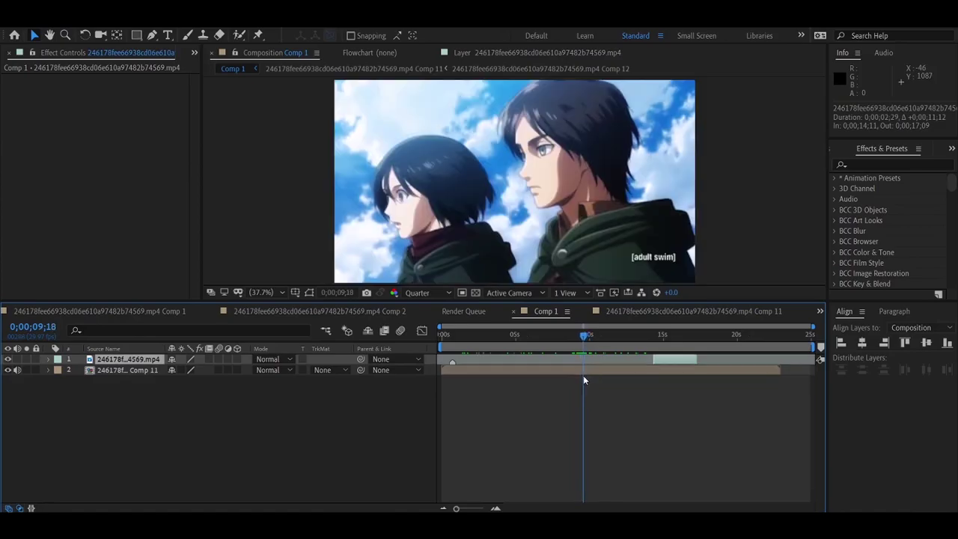
{"action": "left_click", "coordinate": [590, 373]}
{"action": "key", "text": "ctrl+shift+d"}
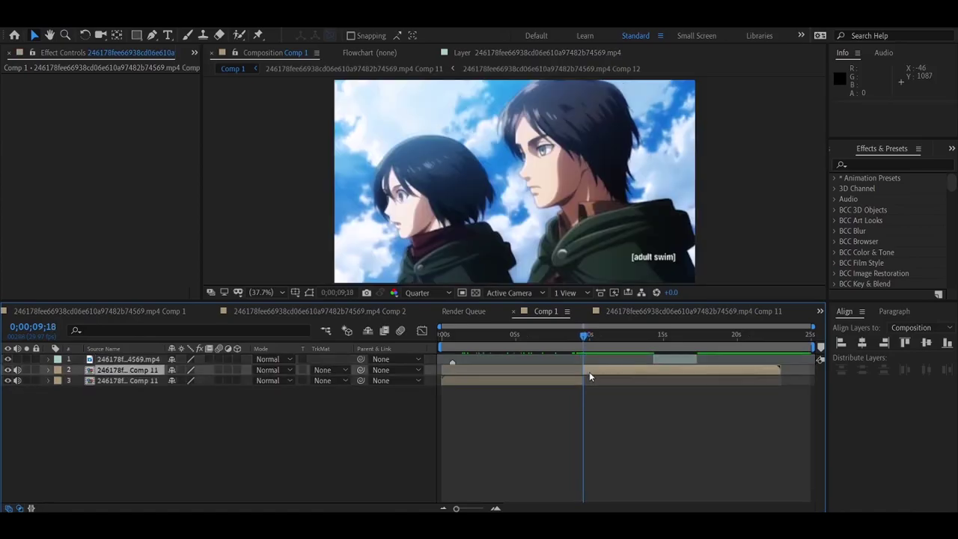
{"action": "key", "text": "Delete"}
Step: Enable time remapping on Comp 11 and move its 0;00;09;17 keyframe to 0;00;04;10
{"action": "left_click_drag", "start_coordinate": [584, 346], "coordinate": [359, 346]}
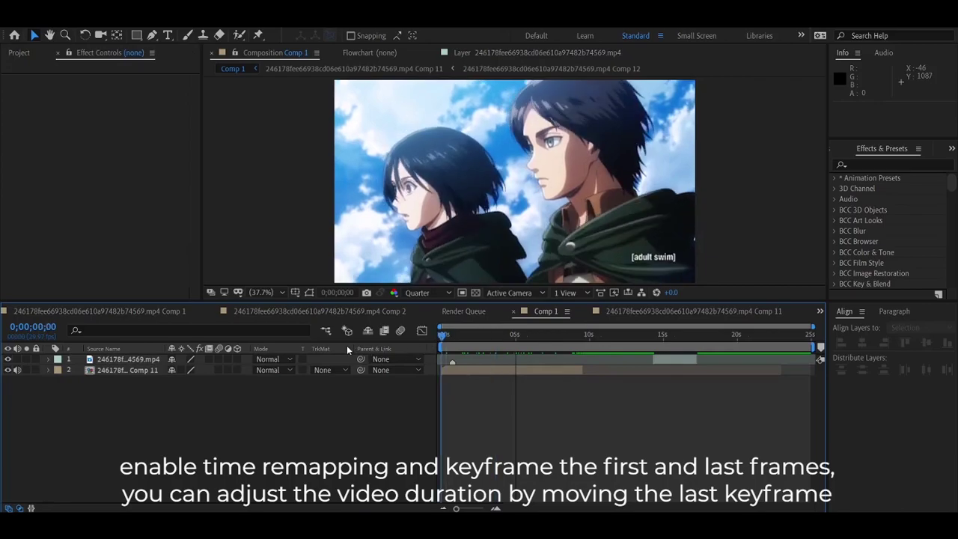
{"action": "left_click", "coordinate": [476, 374]}
{"action": "key", "text": "ctrl+alt+t"}
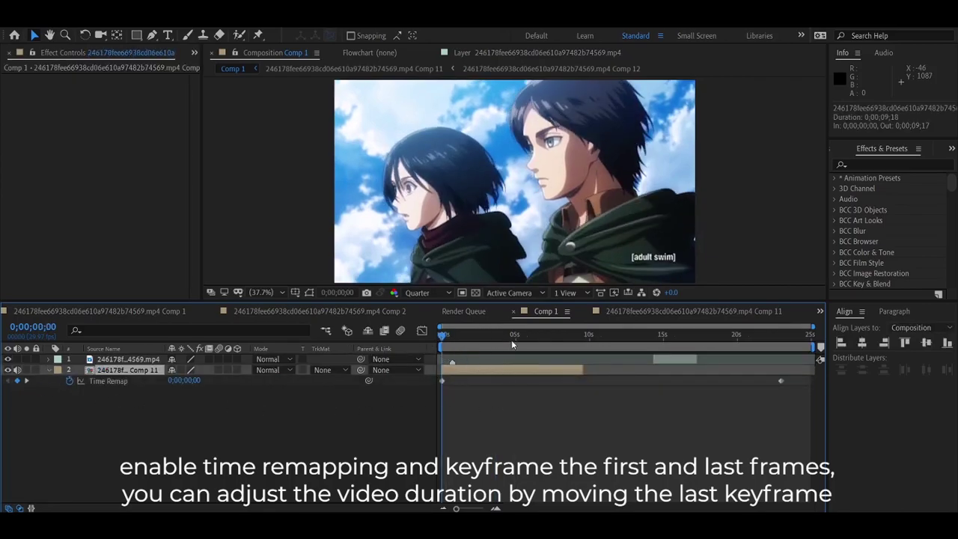
{"action": "left_click_drag", "start_coordinate": [514, 343], "coordinate": [584, 336]}
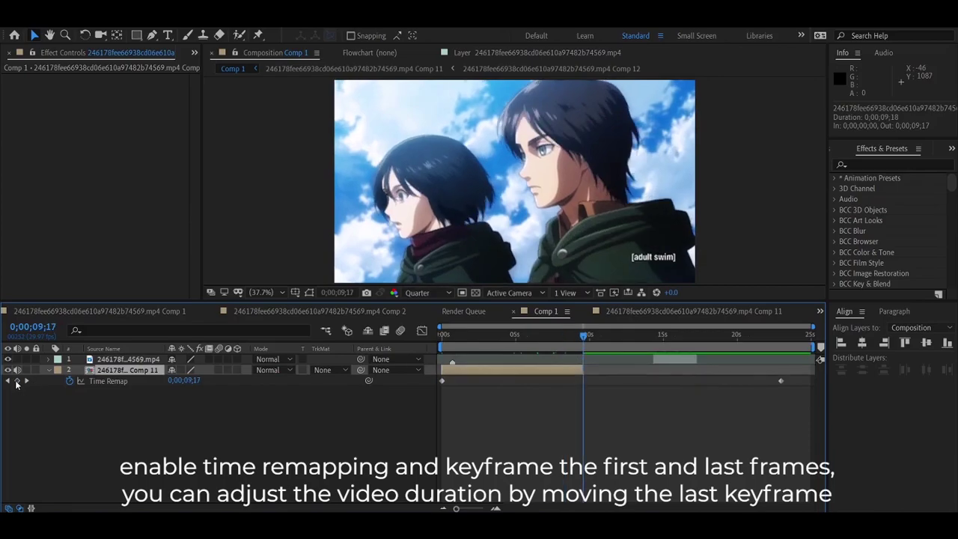
{"action": "left_click", "coordinate": [17, 382]}
{"action": "left_click_drag", "start_coordinate": [585, 381], "coordinate": [506, 381]}
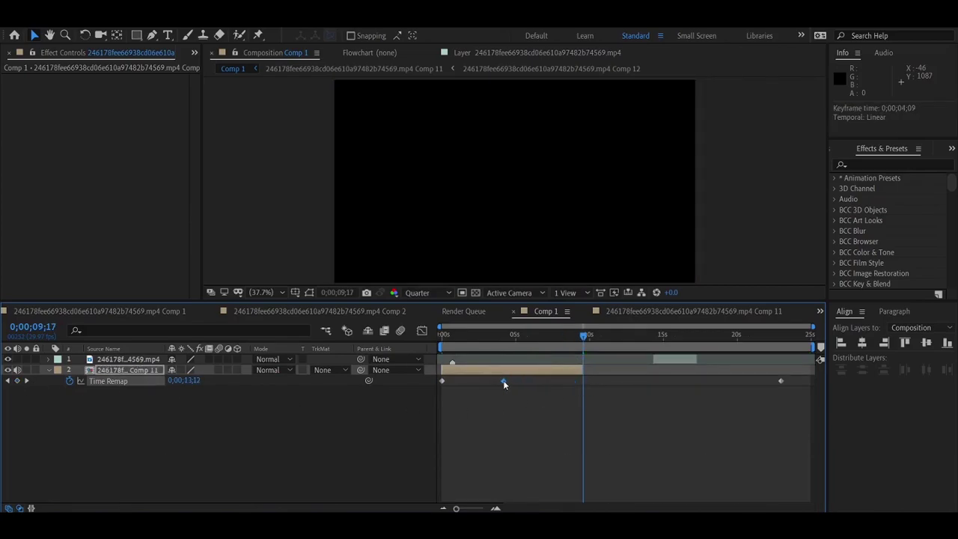
Step: Check the moved keyframe, then select the first two Time Remap keyframes
{"action": "left_click", "coordinate": [509, 335]}
{"action": "left_click_drag", "start_coordinate": [509, 333], "coordinate": [506, 334]}
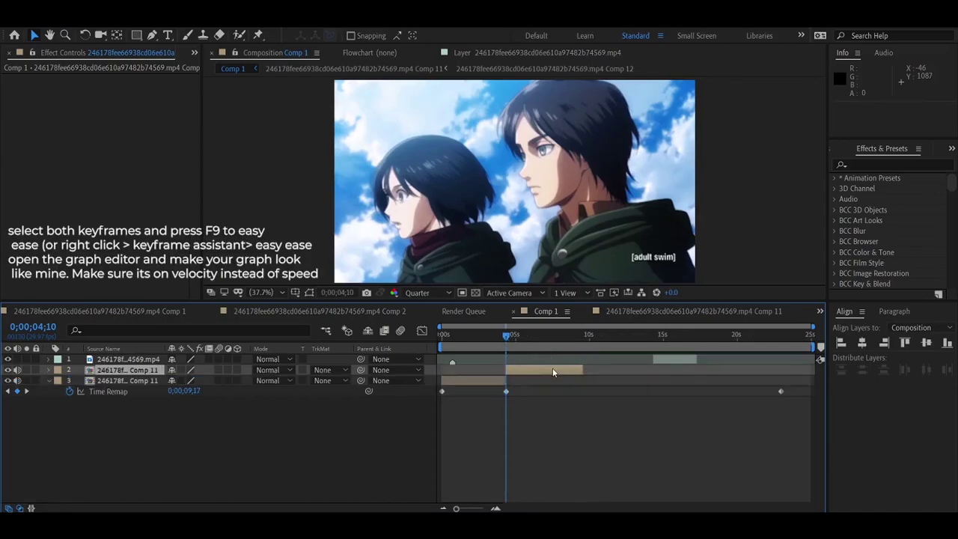
{"action": "key", "text": "F2"}
{"action": "left_click_drag", "start_coordinate": [504, 345], "coordinate": [442, 345]}
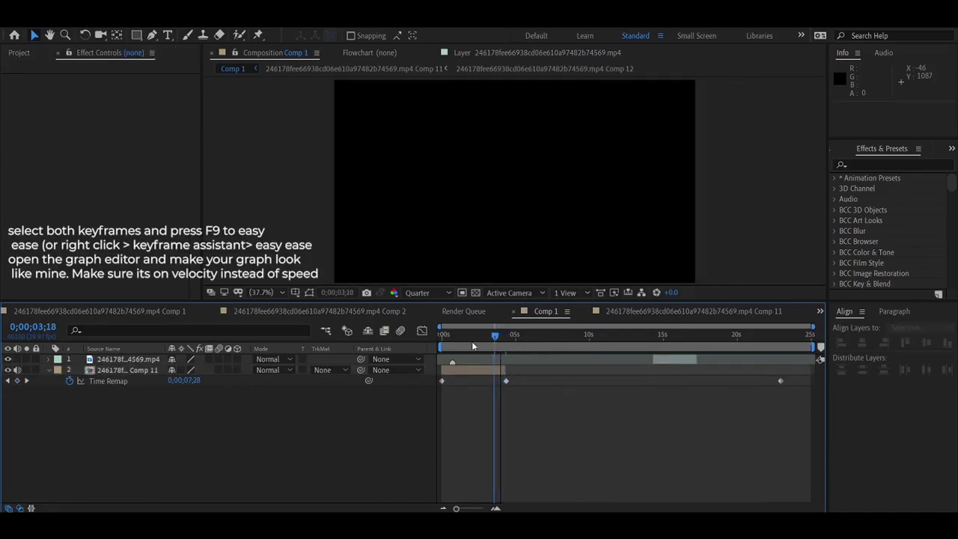
{"action": "left_click_drag", "start_coordinate": [542, 386], "coordinate": [437, 382]}
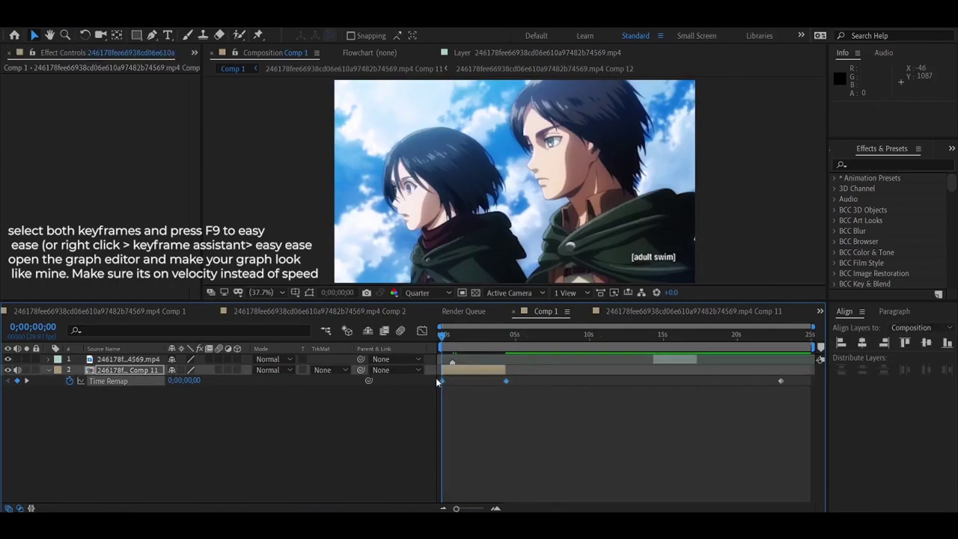
Step: Open the Time Remap graph, fit its height, and steepen the first keyframe so the clip starts fast
{"action": "left_click", "coordinate": [422, 331]}
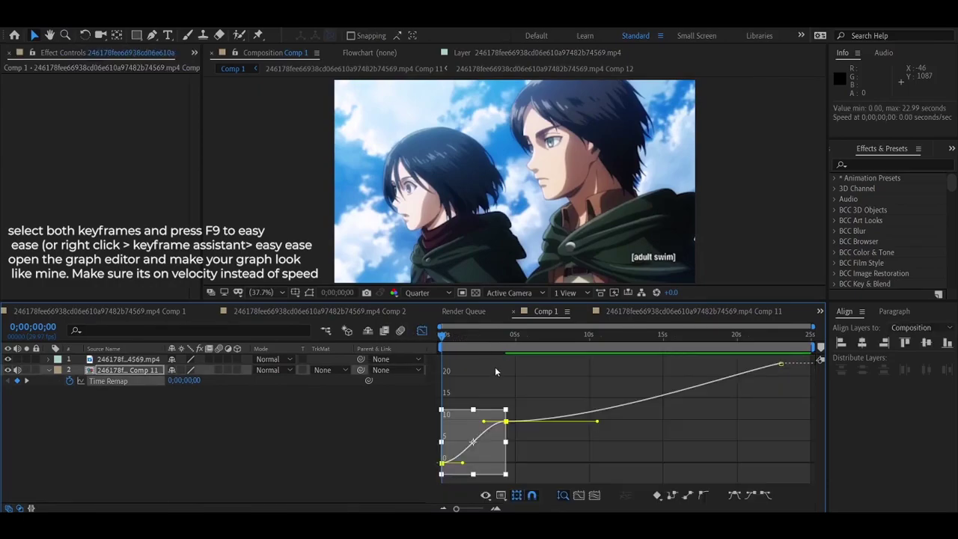
{"action": "left_click", "coordinate": [530, 494]}
{"action": "left_click", "coordinate": [472, 460]}
{"action": "left_click", "coordinate": [443, 476]}
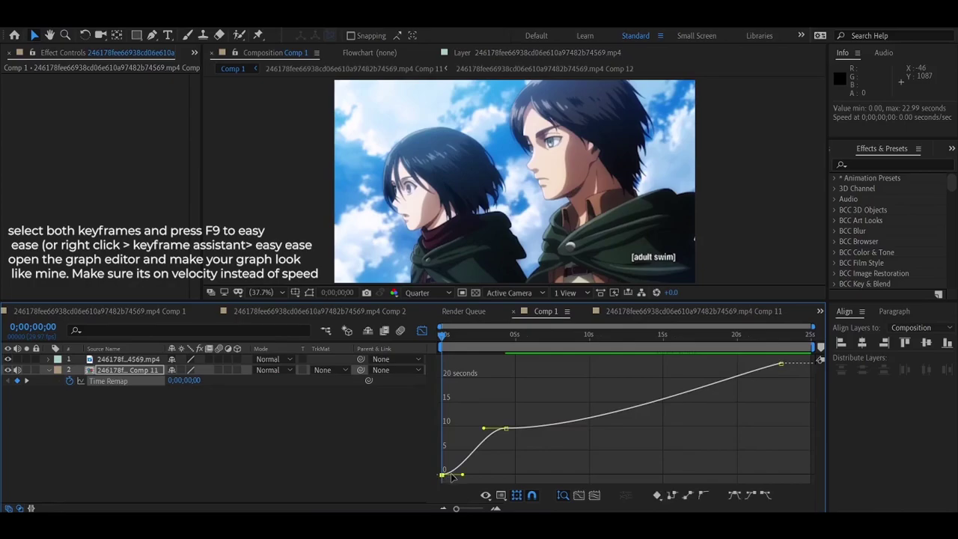
{"action": "left_click_drag", "start_coordinate": [460, 474], "coordinate": [438, 446]}
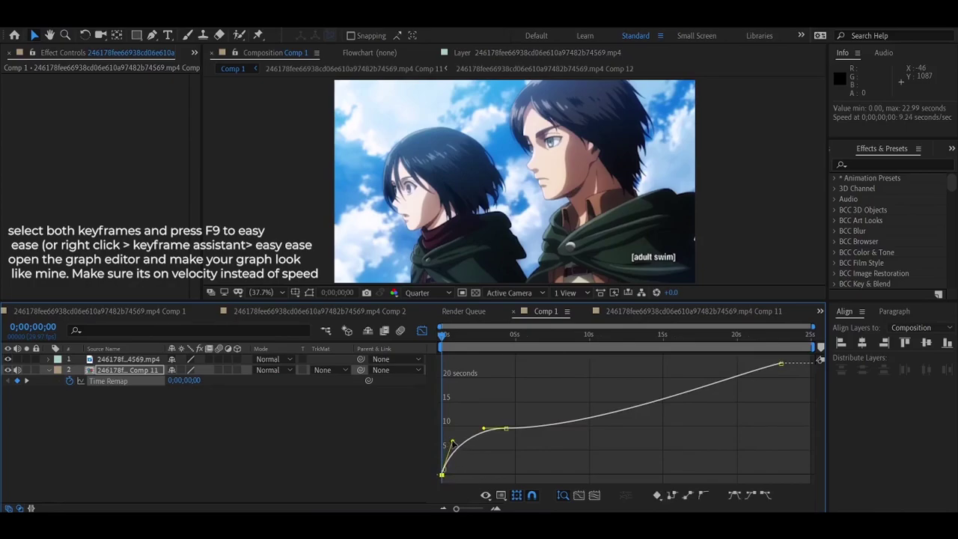
Step: Zoom the graph to the first five seconds and steepen the curve into the last keyframe
{"action": "left_click_drag", "start_coordinate": [458, 509], "coordinate": [477, 509]}
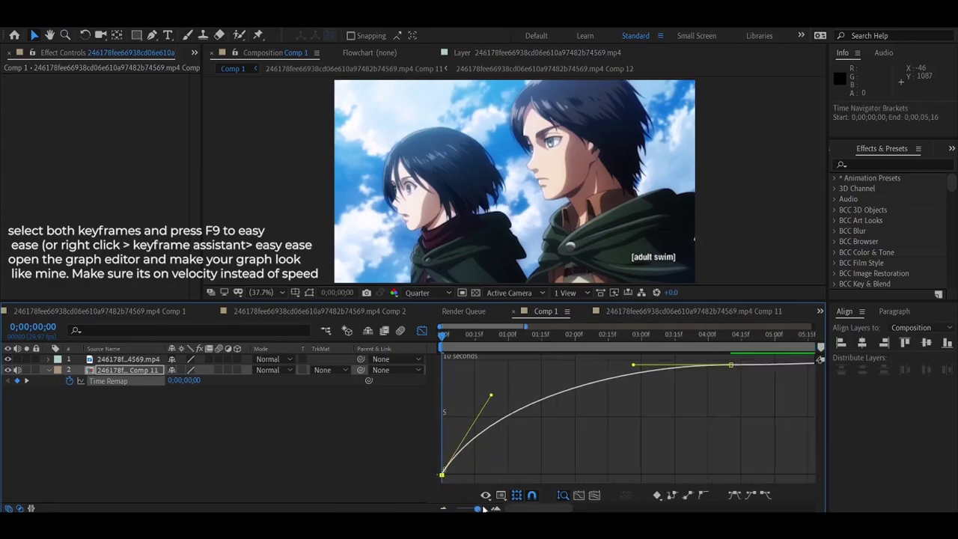
{"action": "left_click_drag", "start_coordinate": [656, 365], "coordinate": [734, 465]}
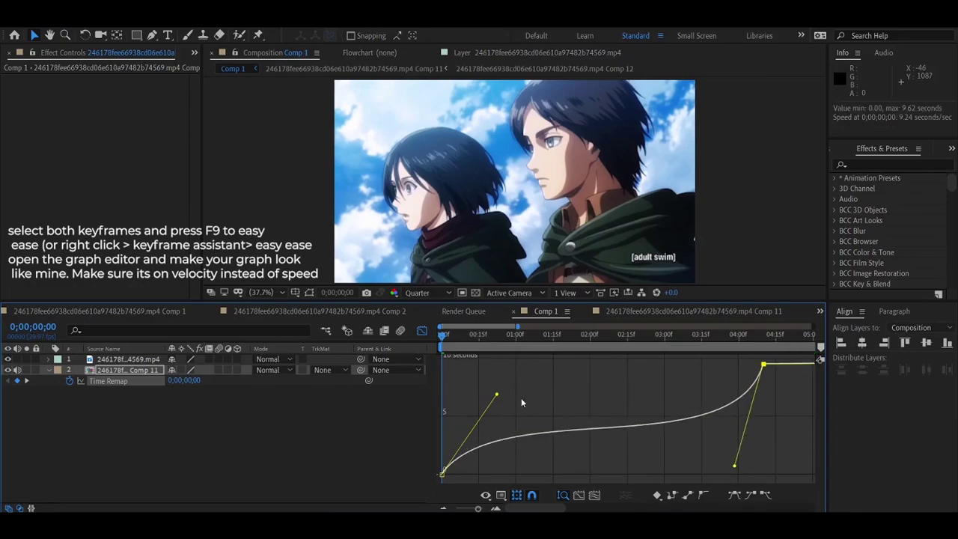
{"action": "left_click_drag", "start_coordinate": [500, 392], "coordinate": [486, 384]}
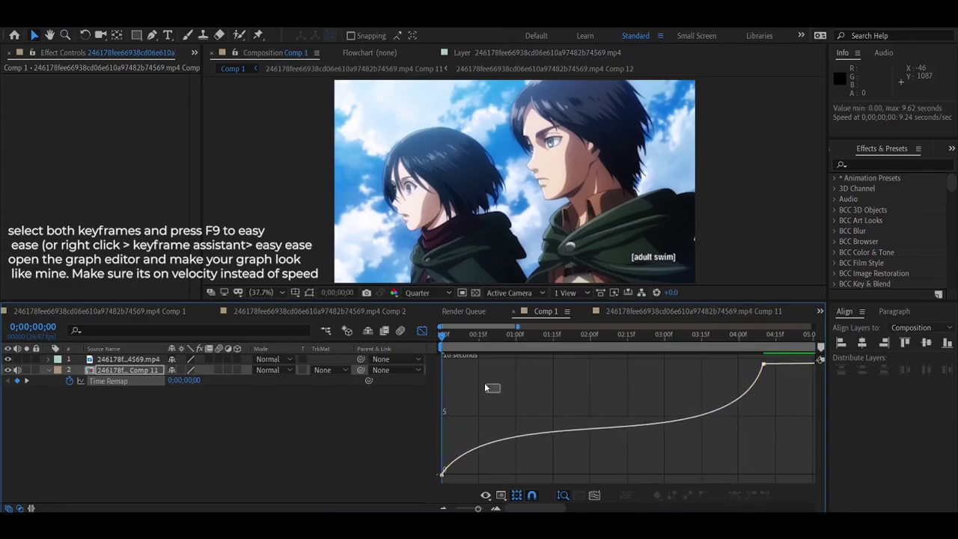
{"action": "left_click", "coordinate": [443, 473]}
{"action": "left_click", "coordinate": [692, 419]}
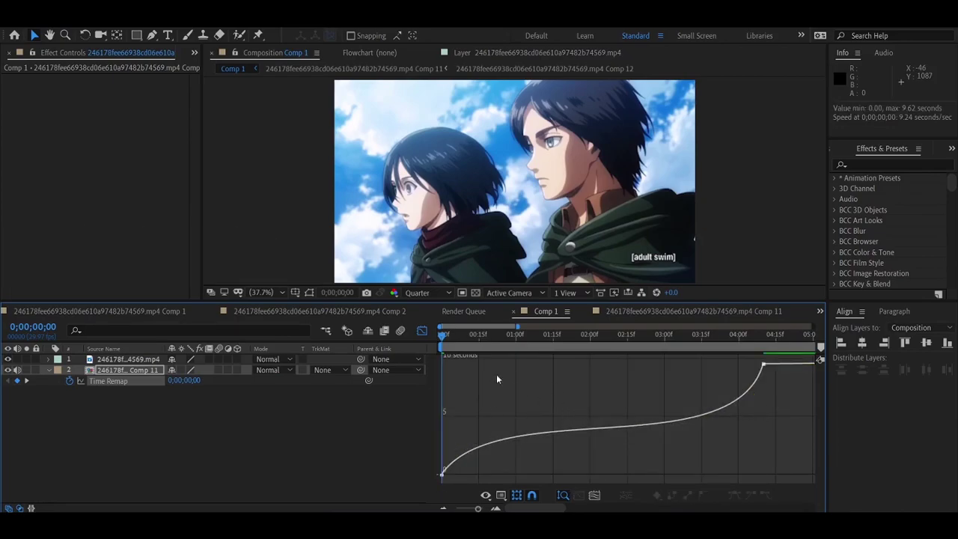
Step: Leave the Graph Editor and RAM-preview the speed-ramped Comp 11 clip in Comp 1
{"action": "left_click", "coordinate": [423, 331]}
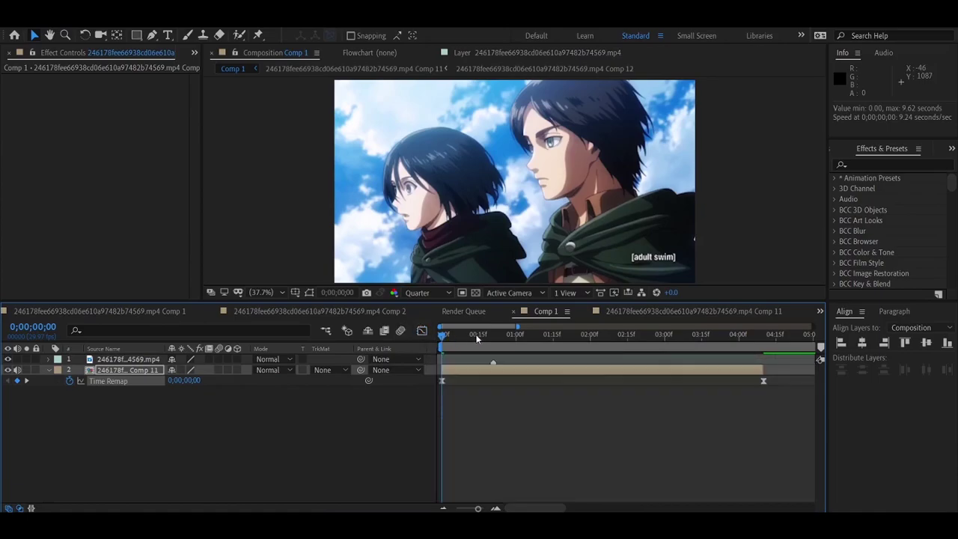
{"action": "key", "text": "space"}
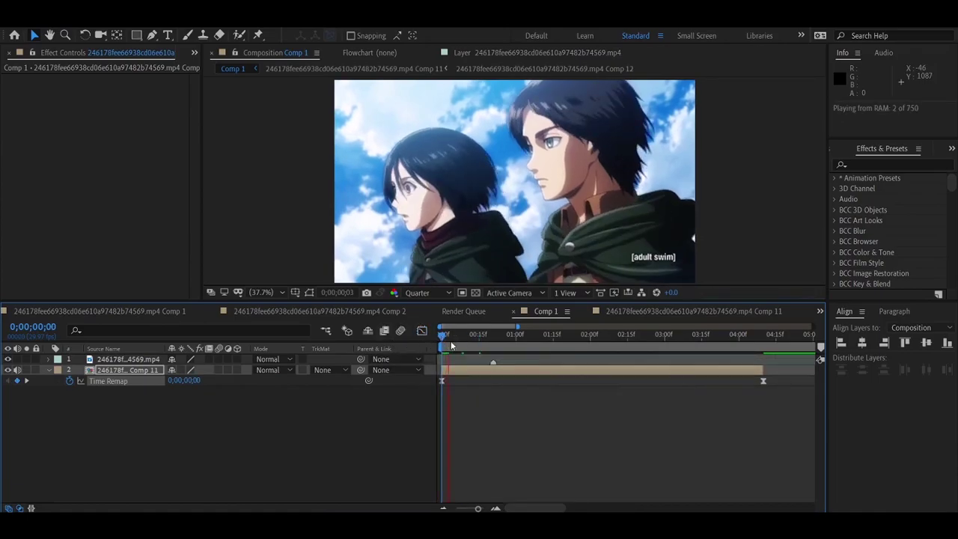